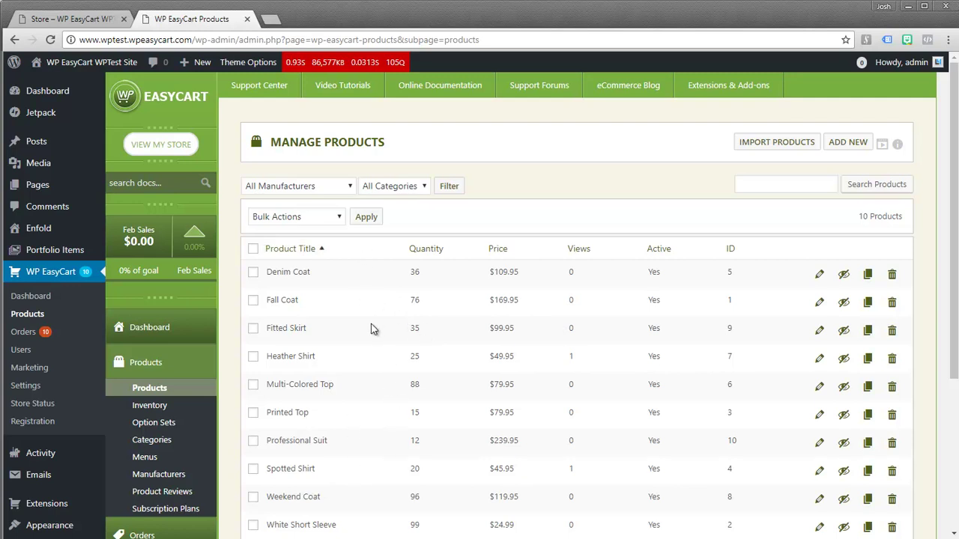
View the storefront store page and scroll through its contents.
{"action": "left_click", "coordinate": [82, 21]}
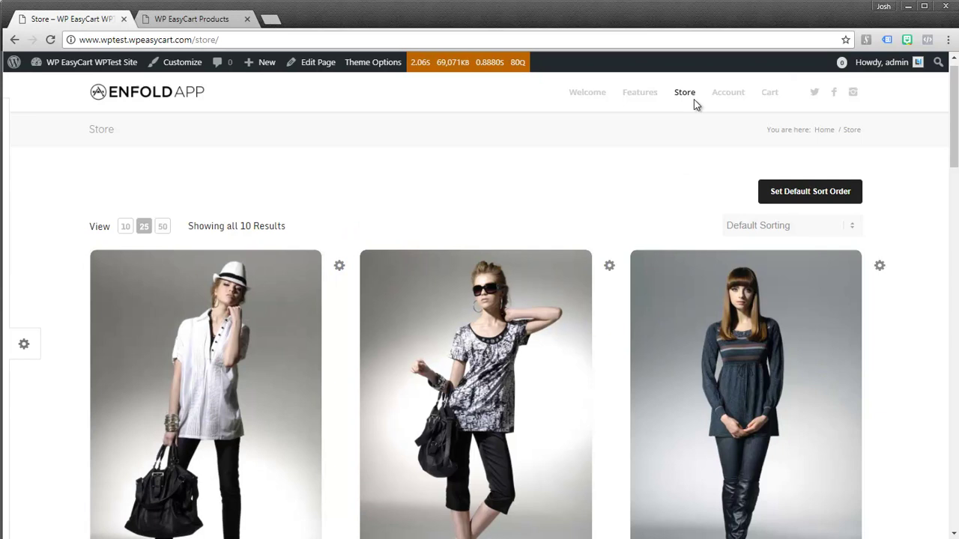
{"action": "mouse_move", "coordinate": [953, 161]}
{"action": "left_mouse_down"}
{"action": "mouse_move", "coordinate": [954, 379]}
{"action": "mouse_move", "coordinate": [954, 161]}
{"action": "left_mouse_up"}
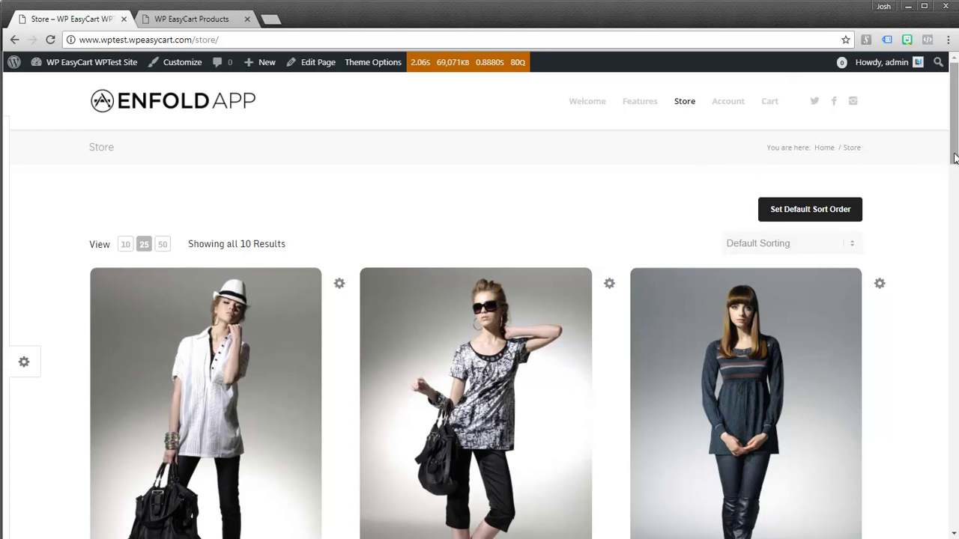
{"action": "left_click_drag", "start_coordinate": [955, 153], "coordinate": [952, 364]}
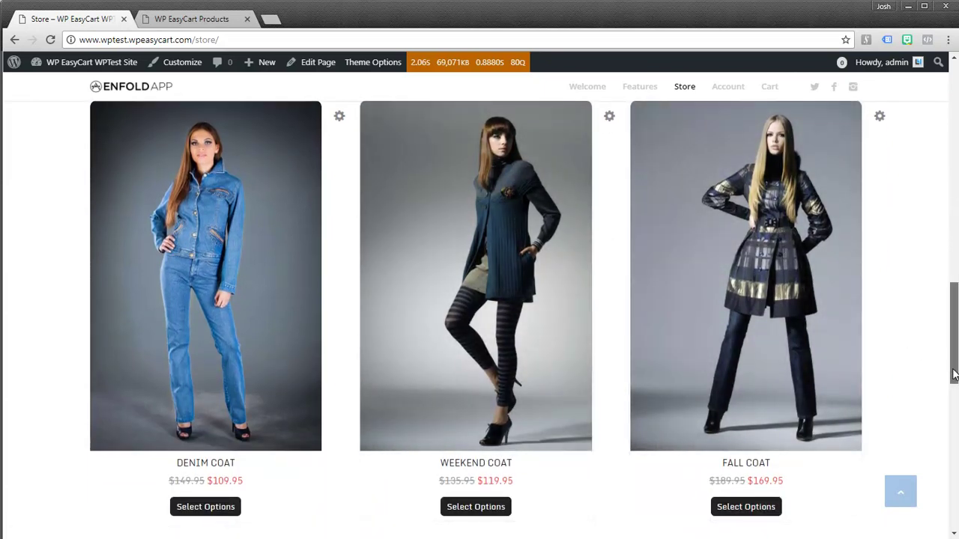
{"action": "left_click_drag", "start_coordinate": [953, 340], "coordinate": [953, 134]}
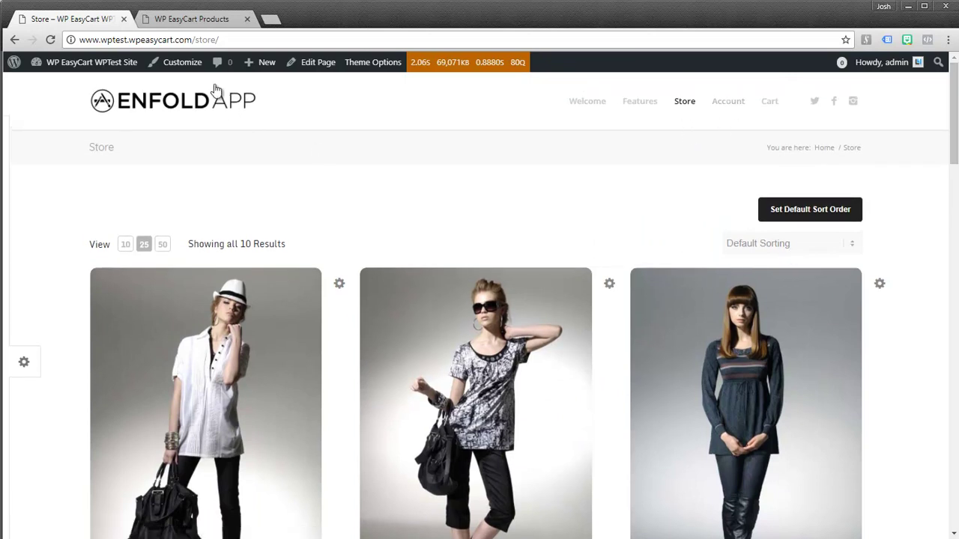
Return to the admin and open Product Categories, listing Sales and Specials.
{"action": "left_click", "coordinate": [189, 22]}
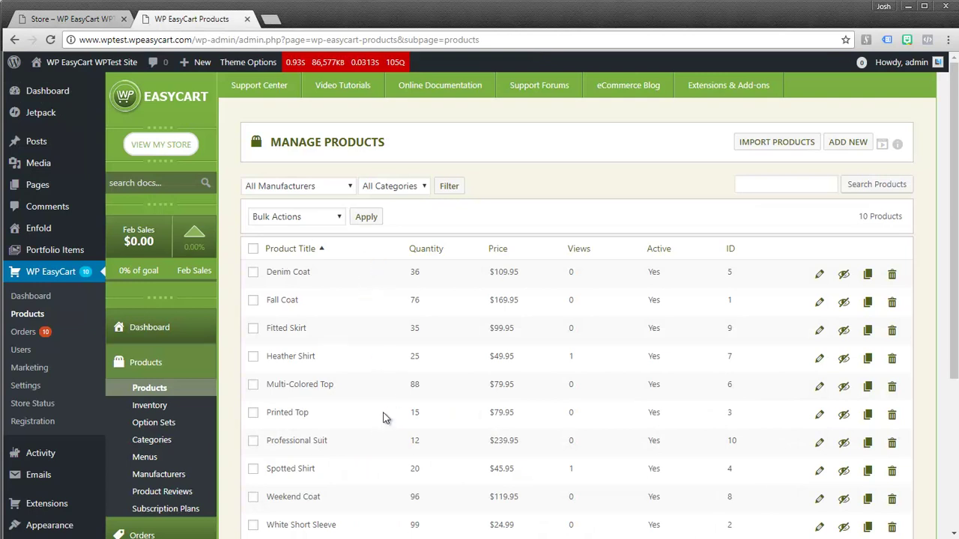
{"action": "scroll", "coordinate": [385, 406], "scroll_direction": "down", "scroll_amount": 1}
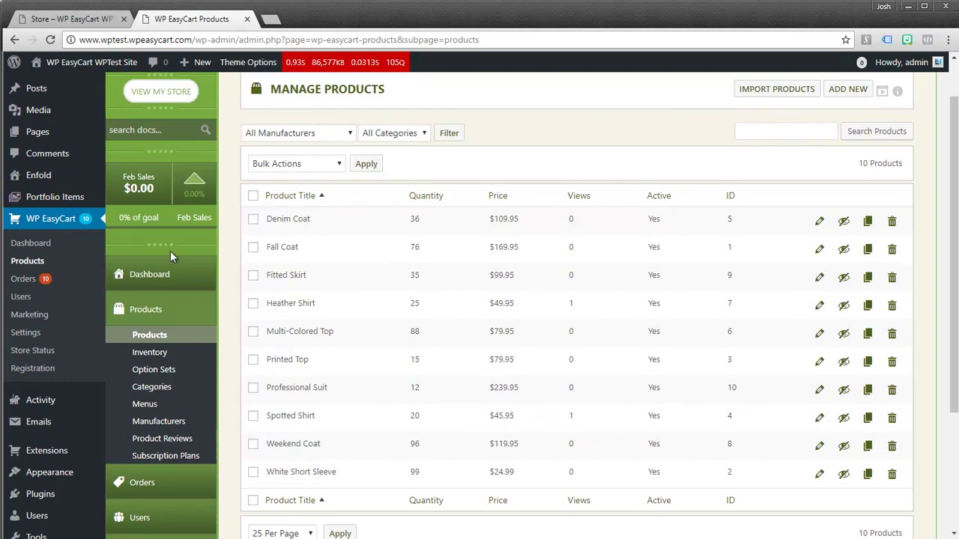
{"action": "left_click", "coordinate": [151, 386]}
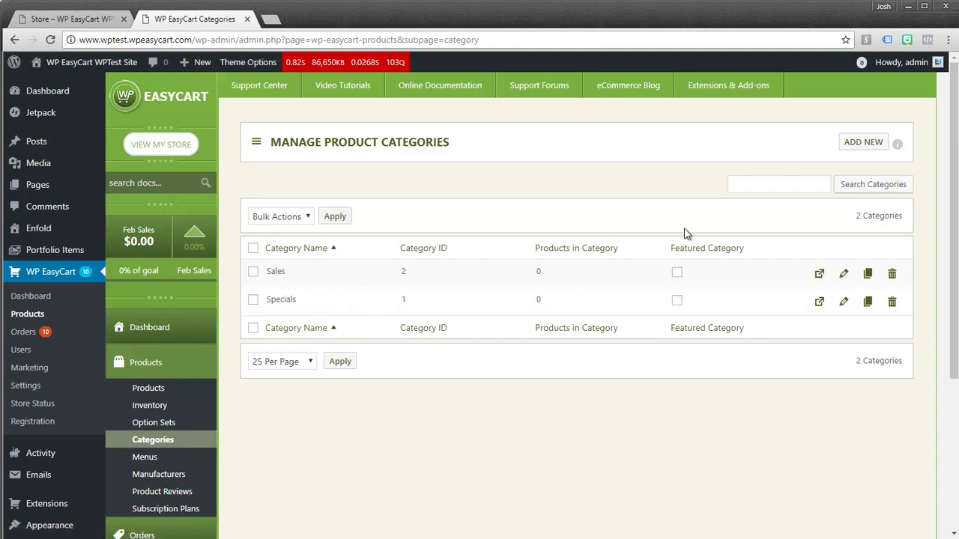
Create and save a new category named 'Womens Coats' with no parent.
{"action": "left_click", "coordinate": [864, 143]}
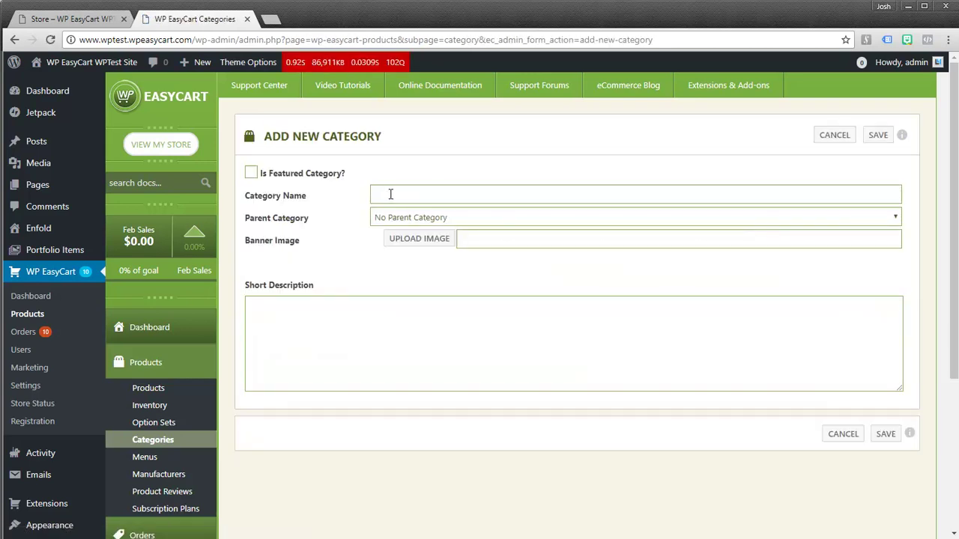
{"action": "left_click", "coordinate": [390, 194]}
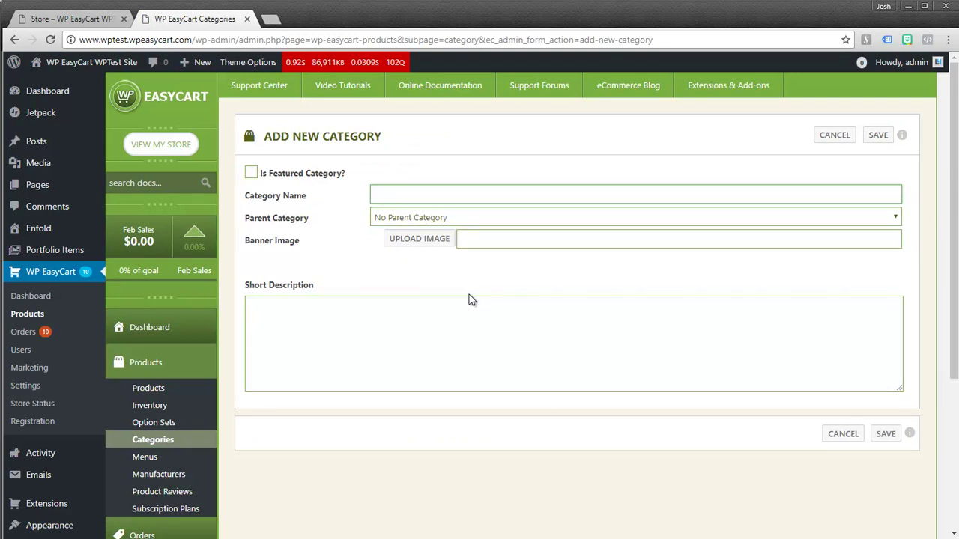
{"action": "type", "text": "W"}
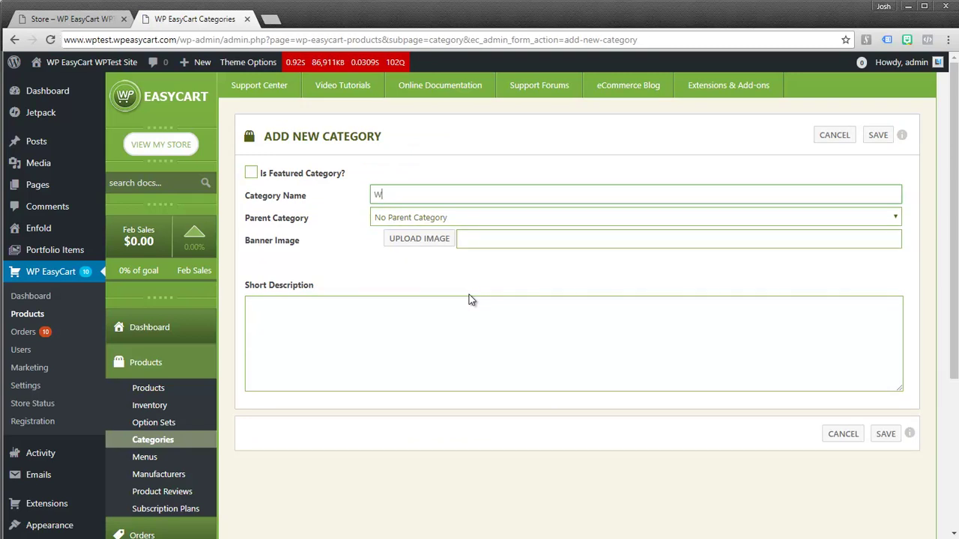
{"action": "type", "text": "omens Coats"}
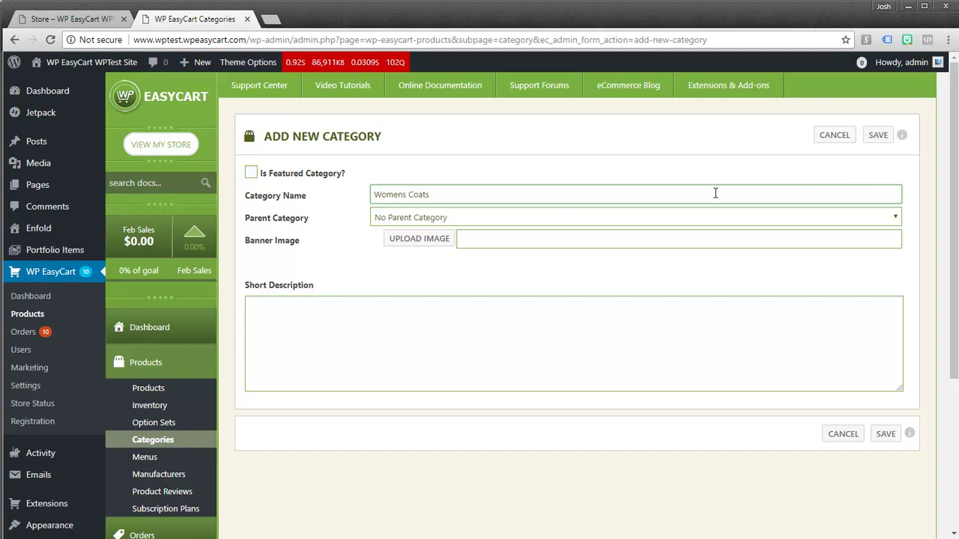
{"action": "left_click", "coordinate": [876, 135]}
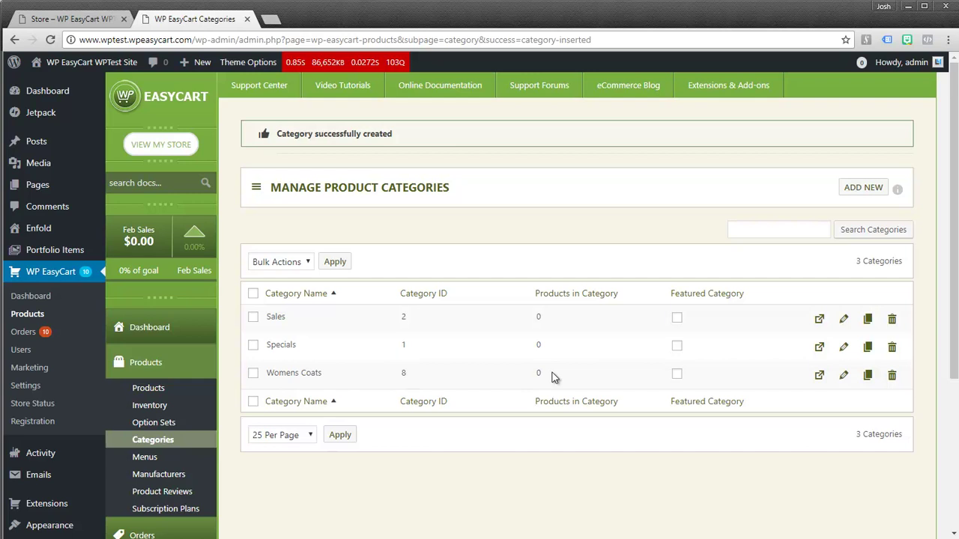
Open the empty product list for the Womens Coats category (ID 8).
{"action": "left_click", "coordinate": [820, 378]}
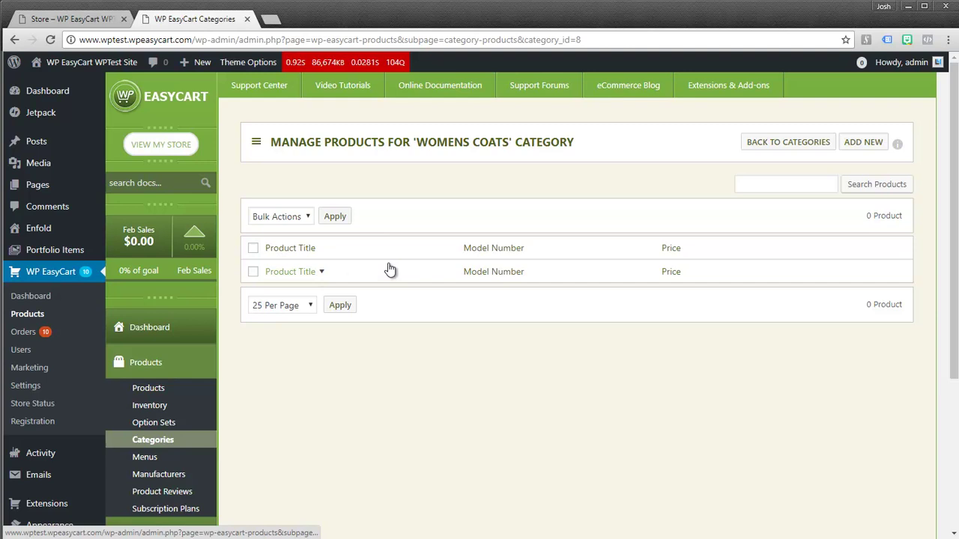
Bulk-add Denim Coat, Fall Coat and Weekend Coat to the Womens Coats category.
{"action": "left_click", "coordinate": [863, 143]}
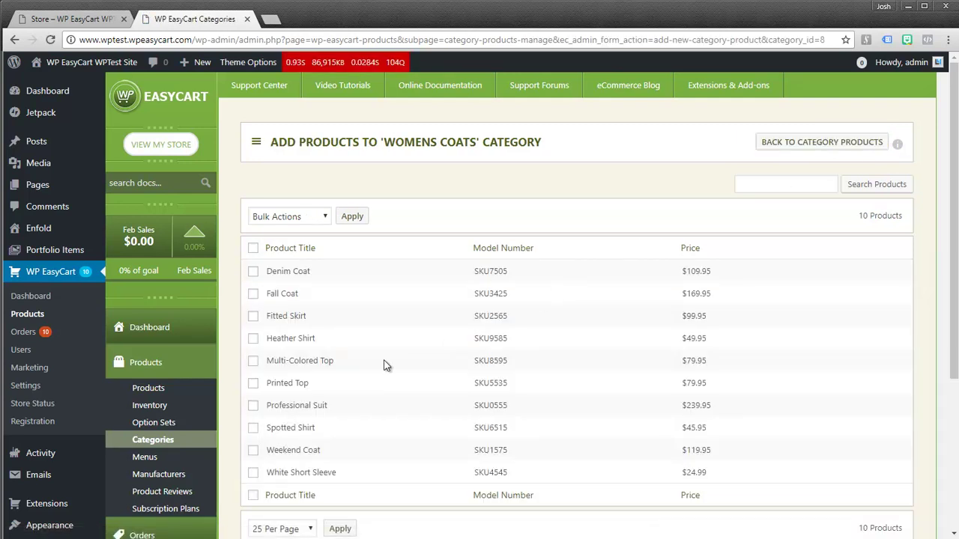
{"action": "left_click", "coordinate": [254, 273]}
{"action": "left_click", "coordinate": [254, 294]}
{"action": "left_click", "coordinate": [253, 450]}
{"action": "left_click", "coordinate": [320, 212]}
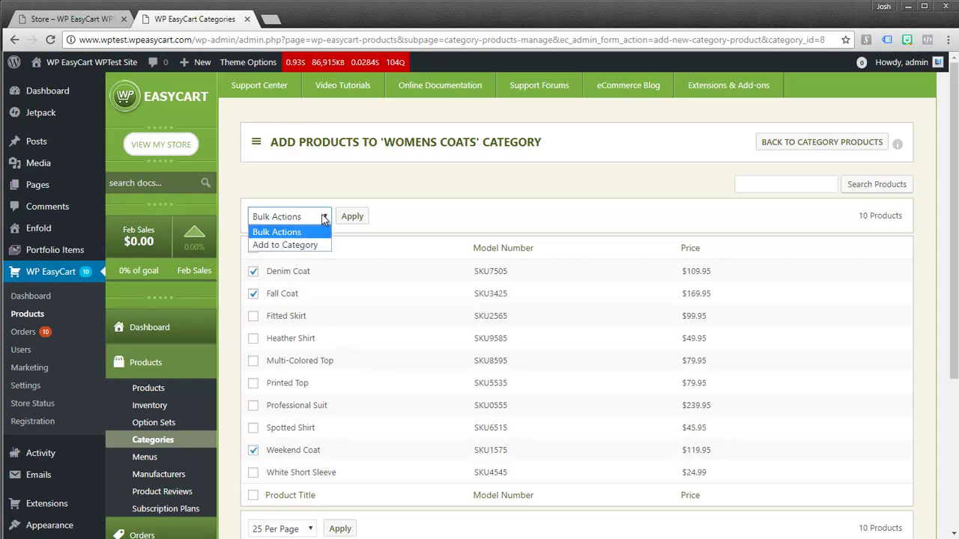
{"action": "left_click", "coordinate": [293, 248]}
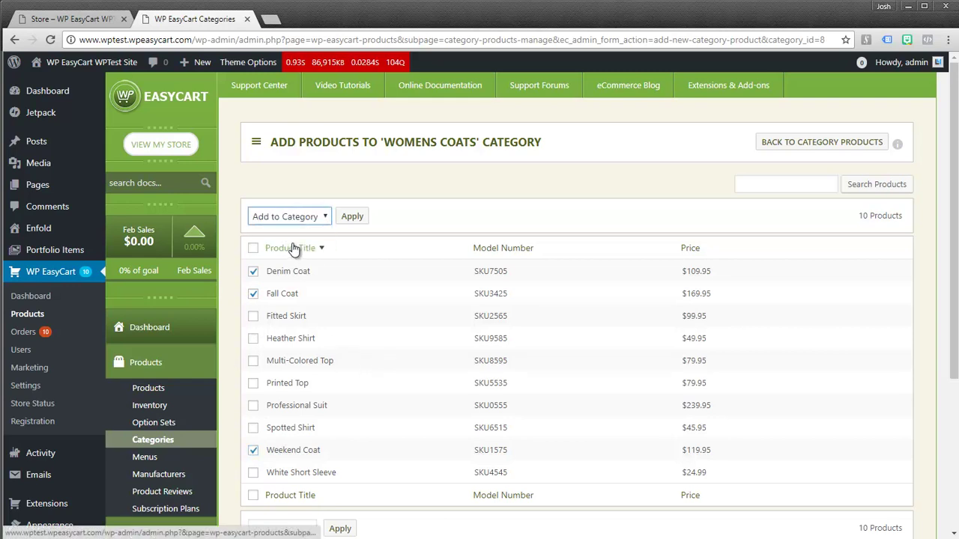
{"action": "left_click", "coordinate": [351, 217]}
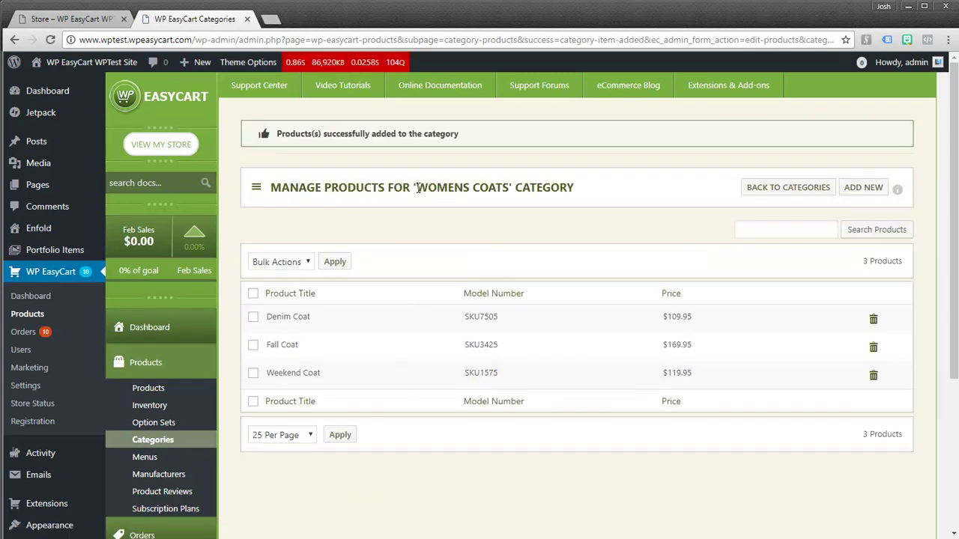
Return to the category list, refresh the storefront, and confirm Womens Coats shows 3 products.
{"action": "left_click_drag", "start_coordinate": [417, 188], "coordinate": [513, 188]}
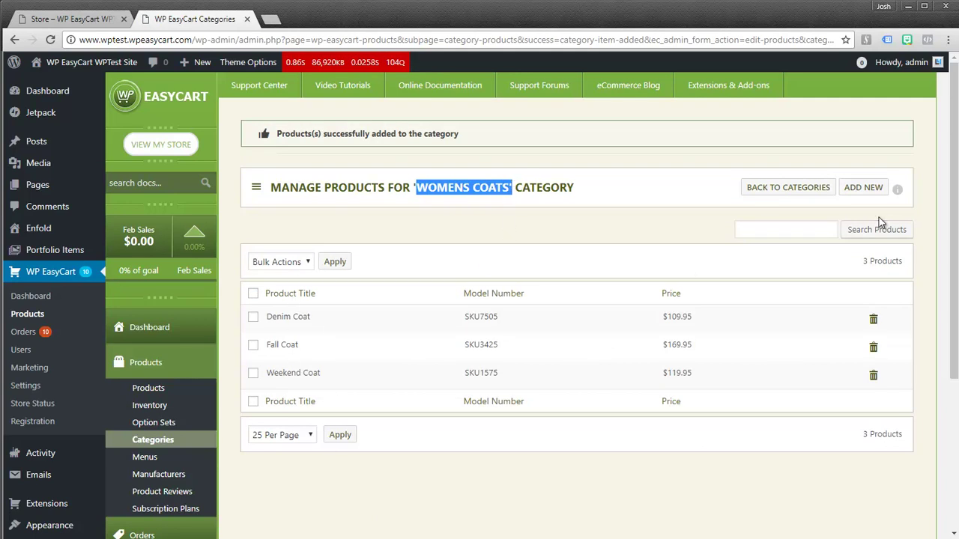
{"action": "left_click", "coordinate": [783, 189]}
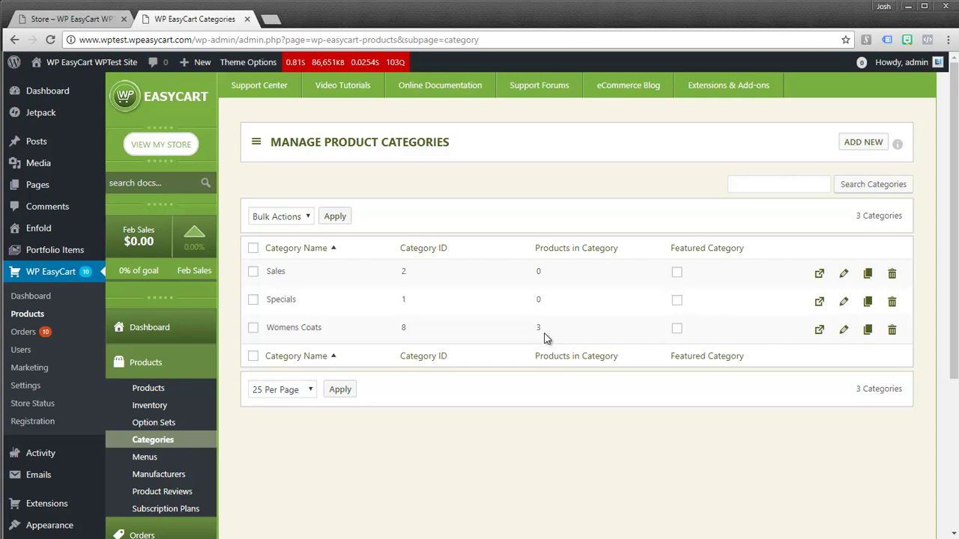
{"action": "left_click", "coordinate": [90, 21]}
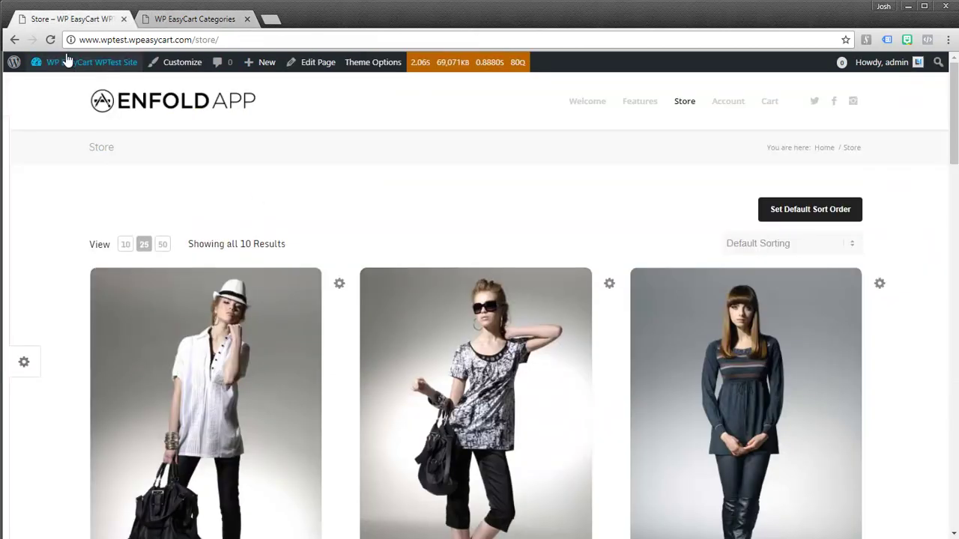
{"action": "left_click", "coordinate": [51, 39]}
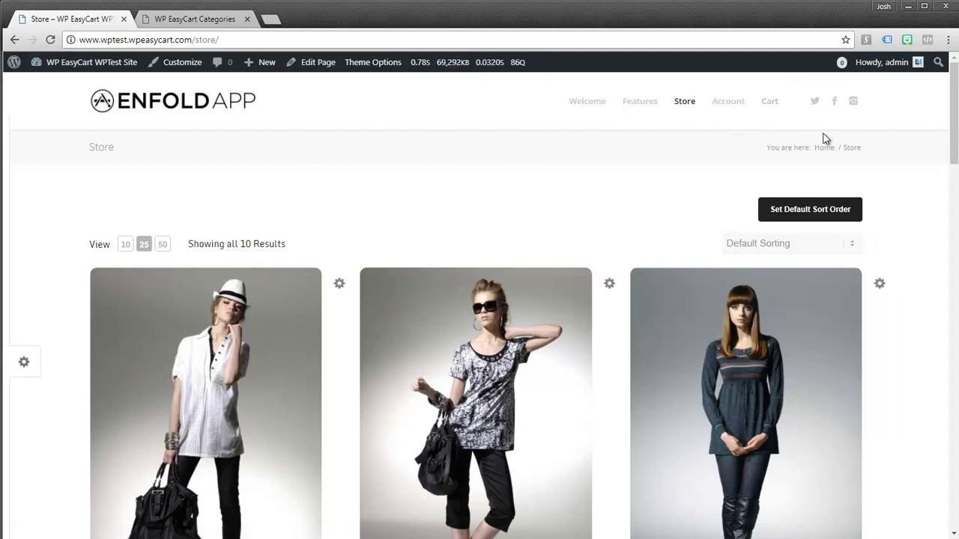
{"action": "left_click", "coordinate": [171, 22]}
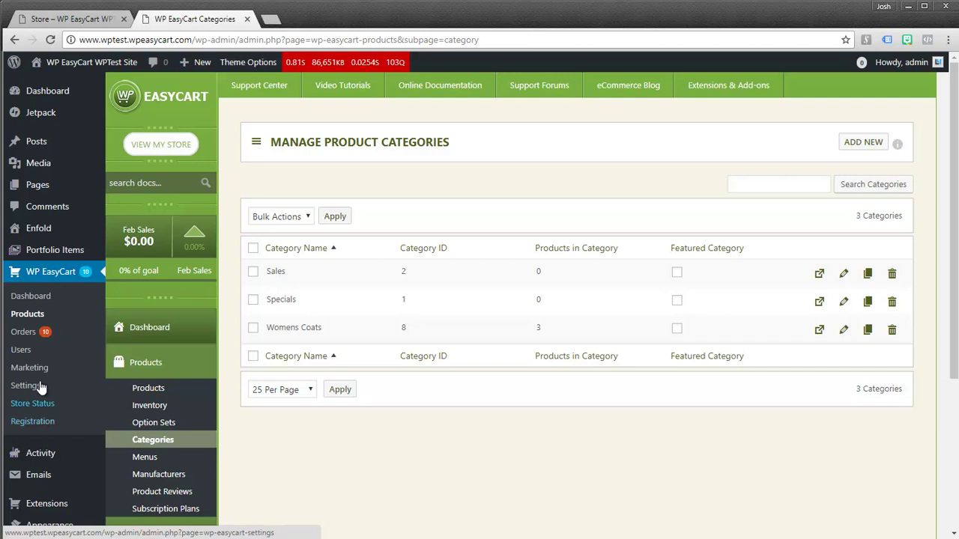
Open Appearance > Menus and expand Store Items to reveal Womens Coats.
{"action": "scroll", "coordinate": [42, 360], "scroll_direction": "down", "scroll_amount": 2}
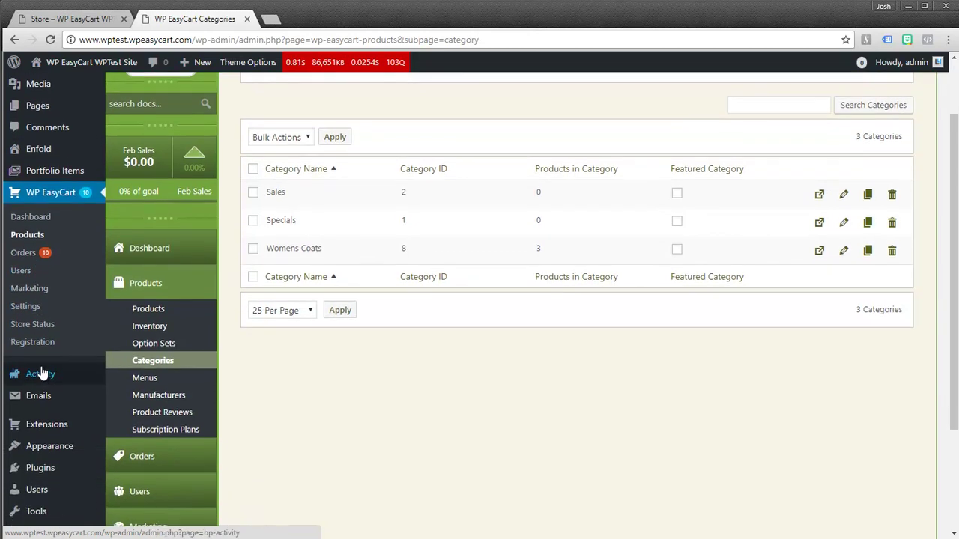
{"action": "mouse_move", "coordinate": [43, 421]}
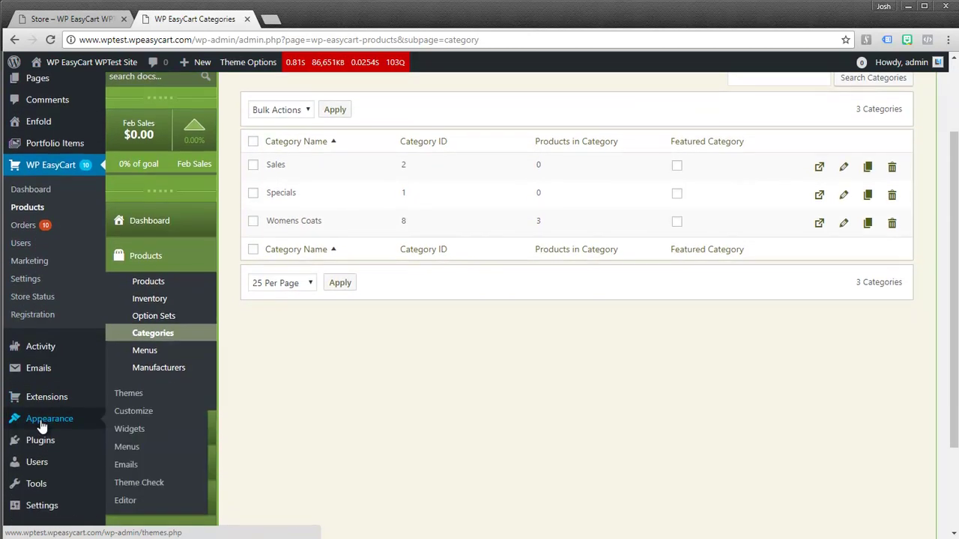
{"action": "left_click", "coordinate": [126, 447]}
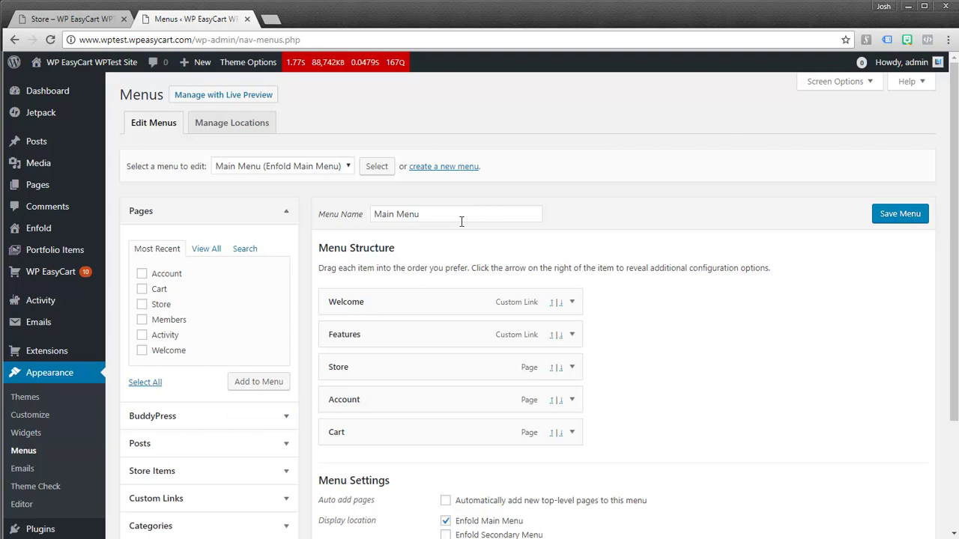
{"action": "scroll", "coordinate": [670, 334], "scroll_direction": "down", "scroll_amount": 3}
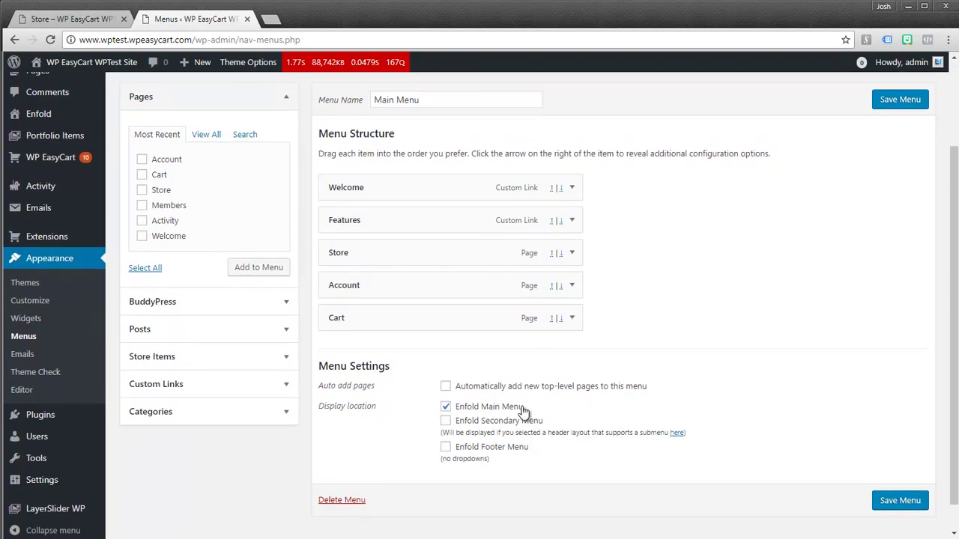
{"action": "scroll", "coordinate": [488, 310], "scroll_direction": "up", "scroll_amount": 1}
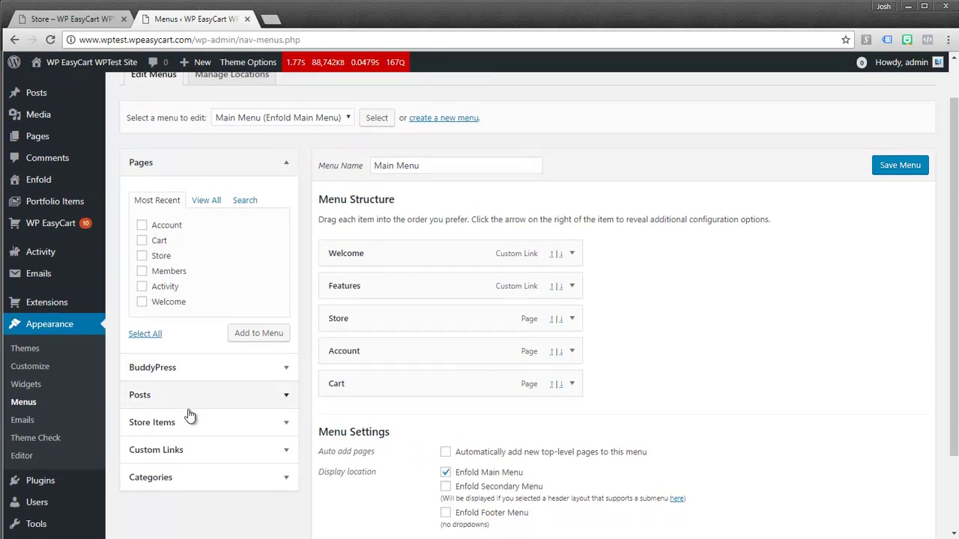
{"action": "left_click", "coordinate": [285, 424]}
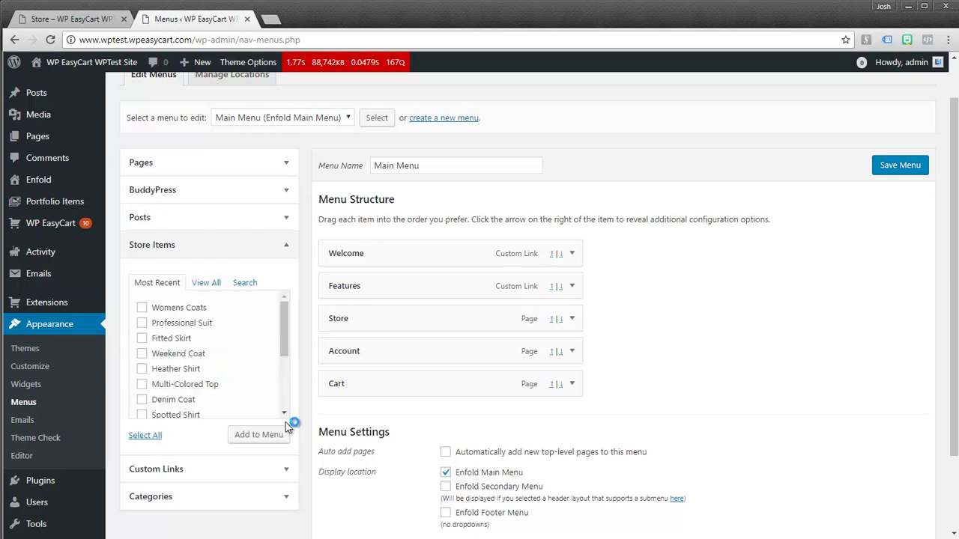
{"action": "mouse_move", "coordinate": [283, 319]}
{"action": "left_mouse_down"}
{"action": "mouse_move", "coordinate": [289, 391]}
{"action": "mouse_move", "coordinate": [285, 321]}
{"action": "left_mouse_up"}
{"action": "mouse_move", "coordinate": [282, 334]}
{"action": "left_mouse_down"}
{"action": "mouse_move", "coordinate": [287, 386]}
{"action": "mouse_move", "coordinate": [288, 330]}
{"action": "left_mouse_up"}
Add Womens Coats to the Main Menu as a sub-item under Store and save.
{"action": "left_click", "coordinate": [142, 309]}
{"action": "left_click", "coordinate": [243, 436]}
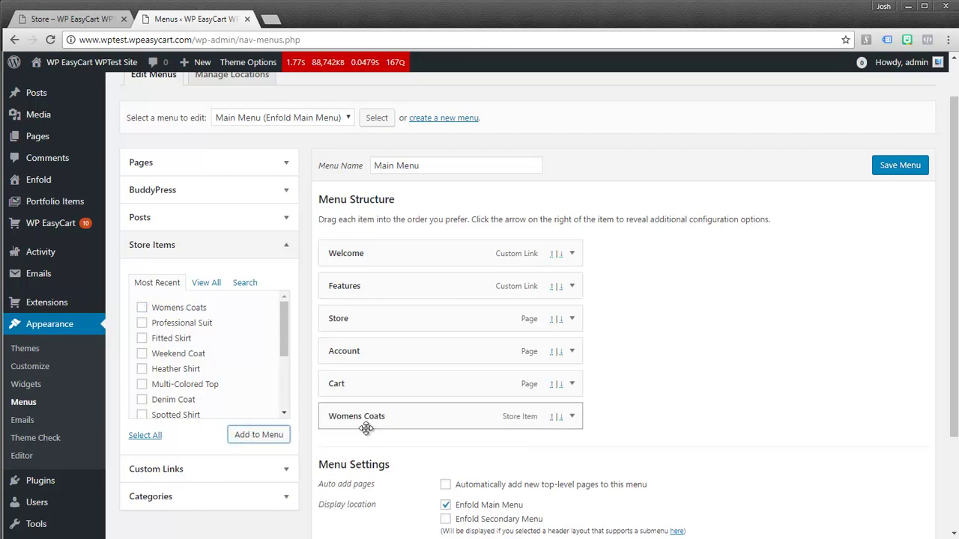
{"action": "left_click_drag", "start_coordinate": [372, 418], "coordinate": [350, 345]}
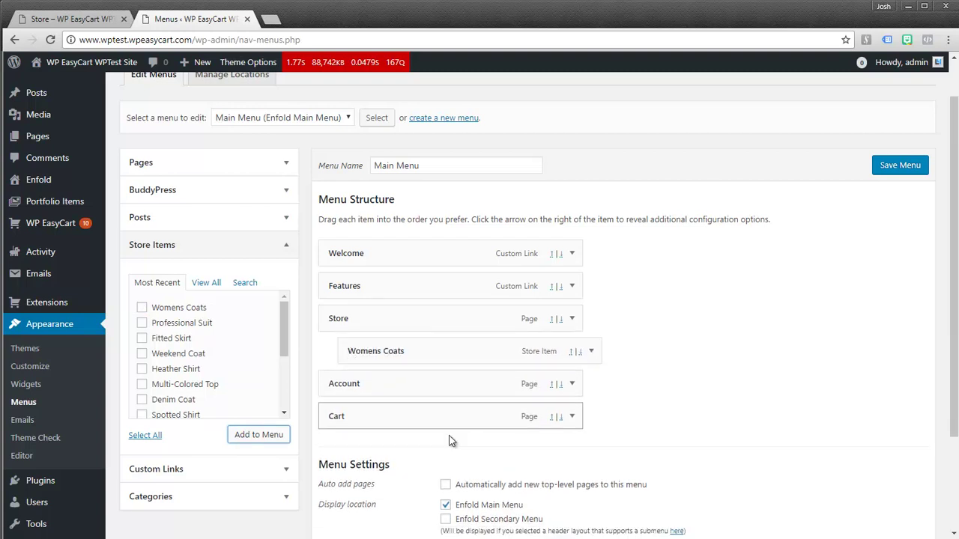
{"action": "left_click", "coordinate": [899, 166]}
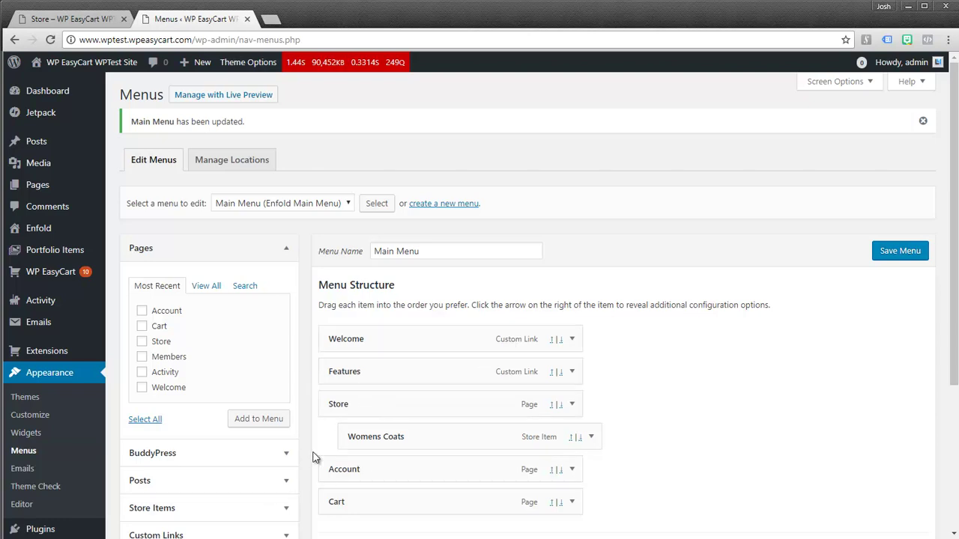
{"action": "left_click", "coordinate": [287, 509]}
{"action": "scroll", "coordinate": [299, 472], "scroll_direction": "down", "scroll_amount": 2}
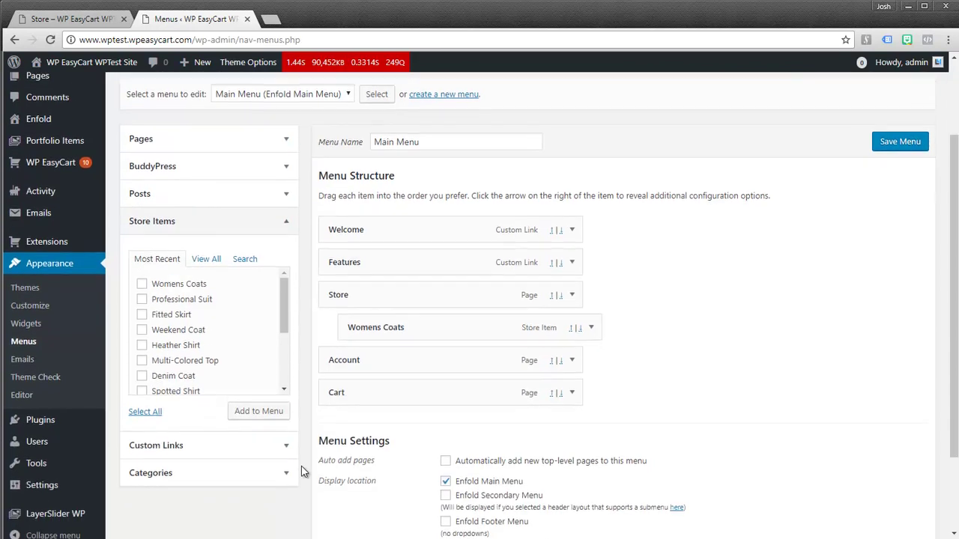
{"action": "left_click", "coordinate": [286, 208]}
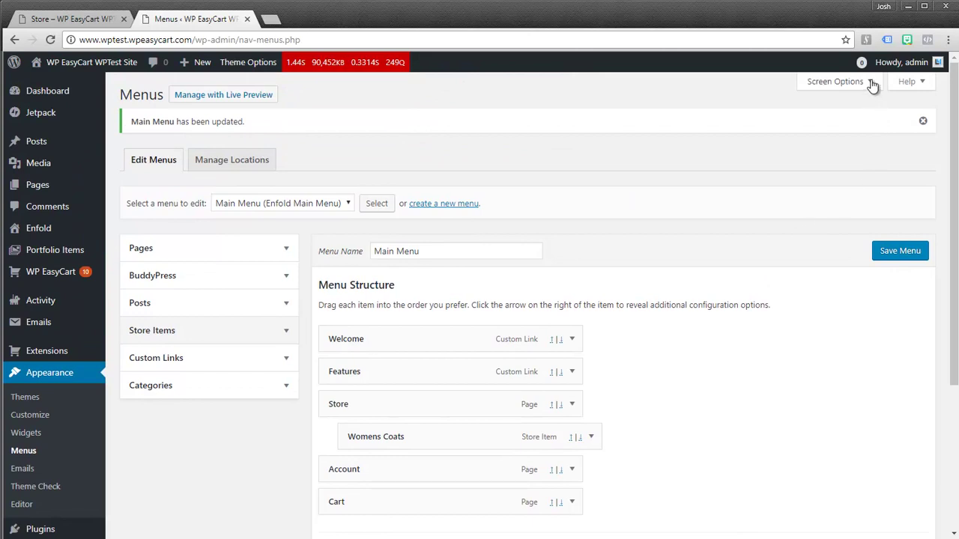
{"action": "left_click", "coordinate": [870, 83]}
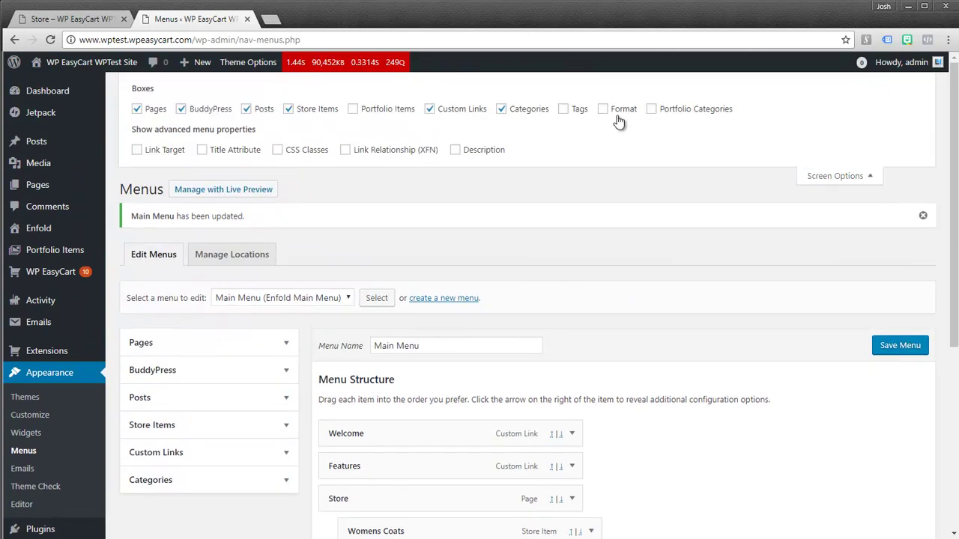
{"action": "left_click", "coordinate": [289, 109]}
{"action": "left_click", "coordinate": [288, 109]}
{"action": "left_click", "coordinate": [288, 109]}
{"action": "left_click", "coordinate": [289, 110]}
{"action": "left_click", "coordinate": [288, 113]}
{"action": "left_click", "coordinate": [288, 110]}
{"action": "left_click", "coordinate": [869, 176]}
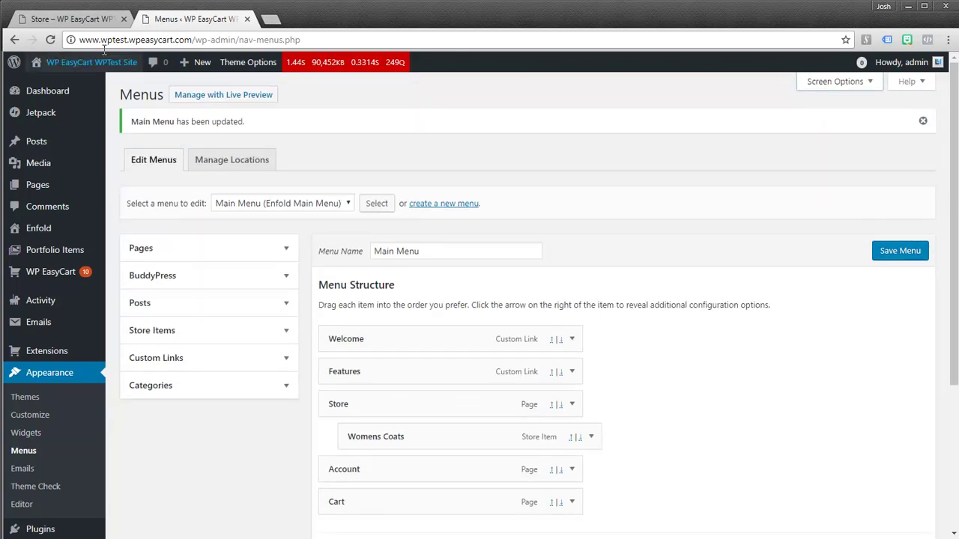
Reload the storefront and open Womens Coats from the Store submenu, showing 3 results.
{"action": "left_click", "coordinate": [75, 18]}
{"action": "left_click", "coordinate": [50, 41]}
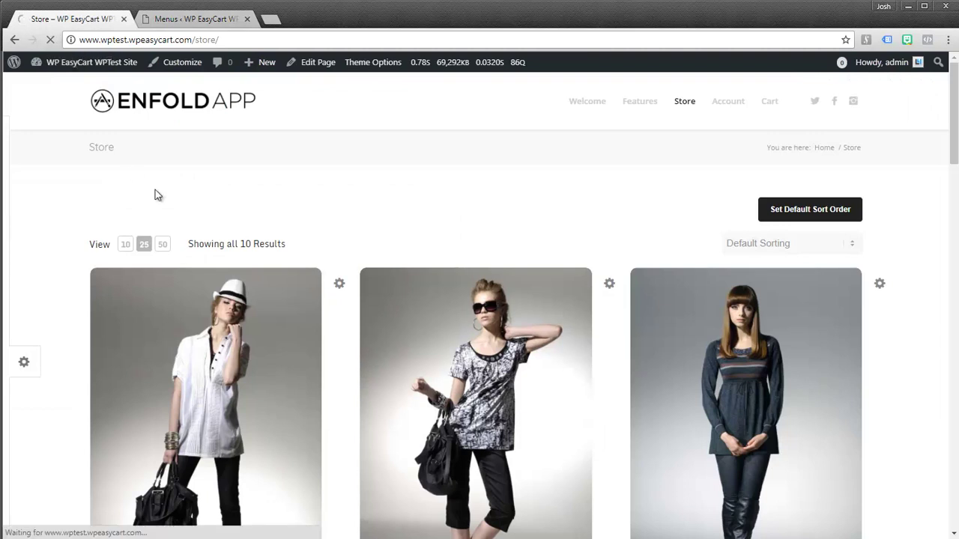
{"action": "mouse_move", "coordinate": [686, 103]}
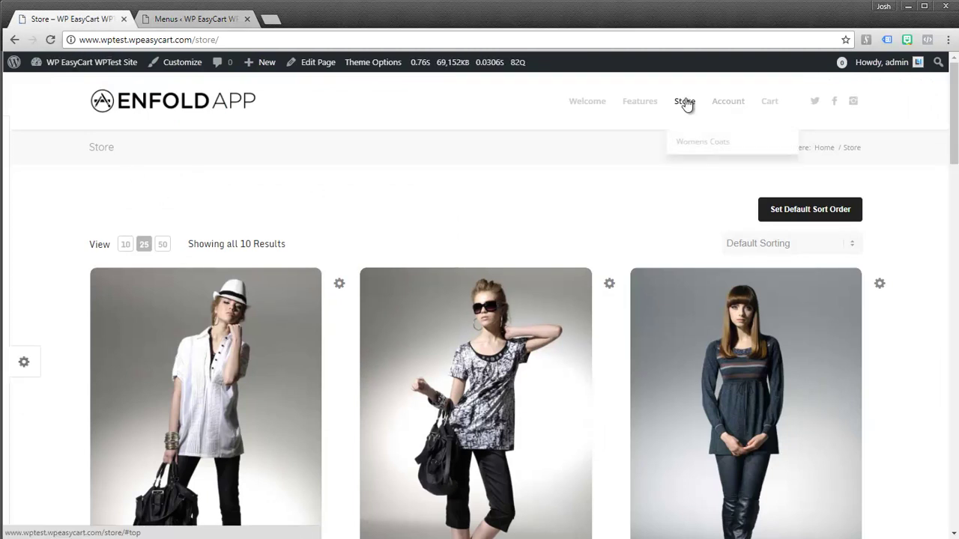
{"action": "left_click", "coordinate": [688, 145]}
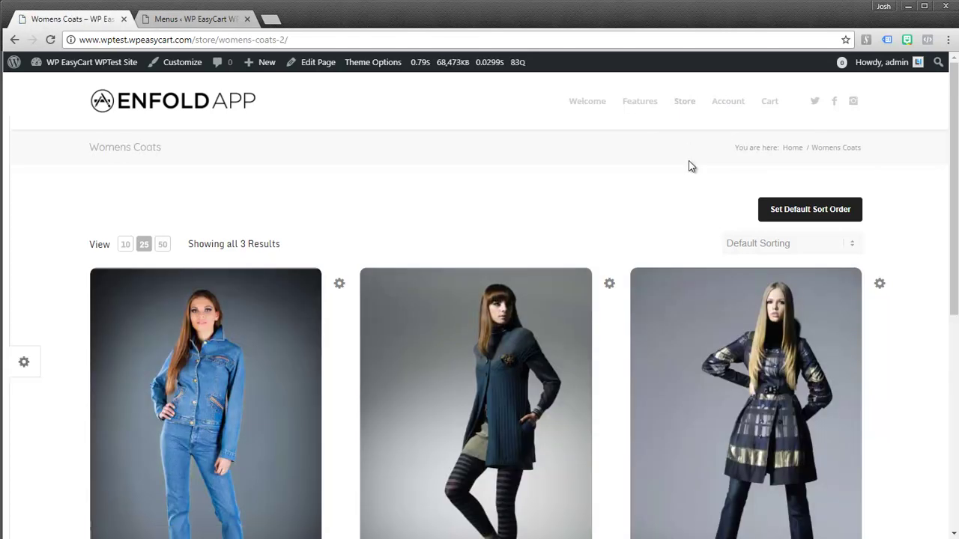
{"action": "left_click_drag", "start_coordinate": [949, 197], "coordinate": [953, 218]}
{"action": "left_click", "coordinate": [150, 20]}
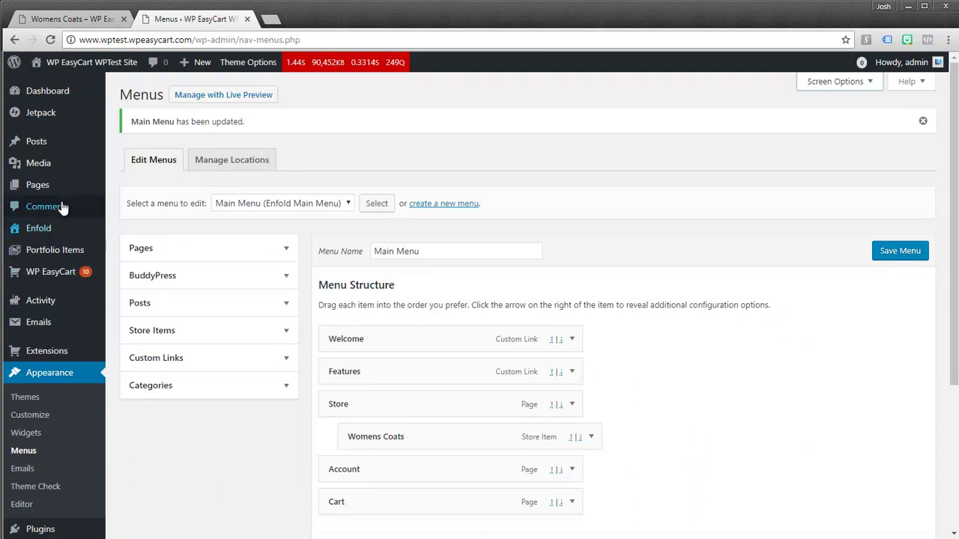
Create a new page titled 'Custom Womens Coats Page' and move into its empty body.
{"action": "left_click", "coordinate": [93, 27]}
{"action": "left_click", "coordinate": [191, 19]}
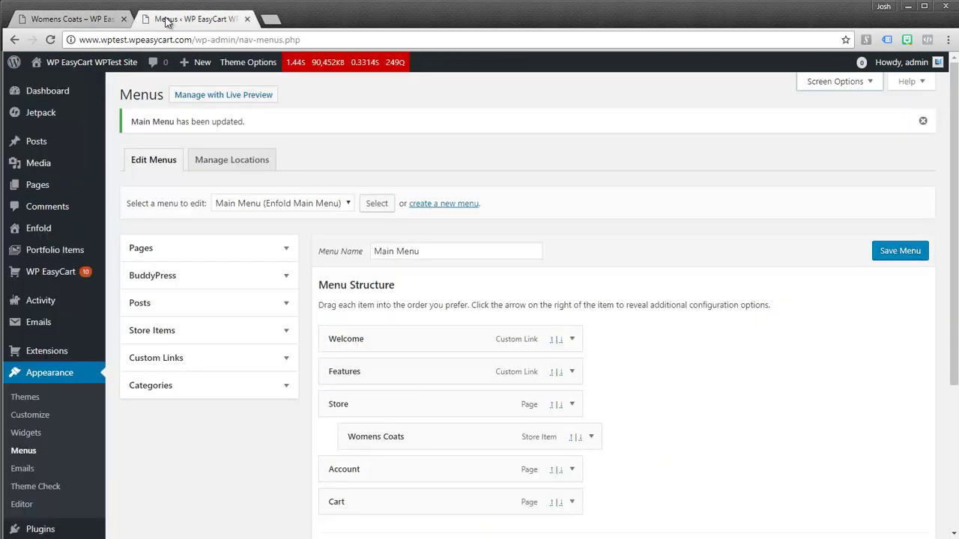
{"action": "left_click", "coordinate": [39, 188]}
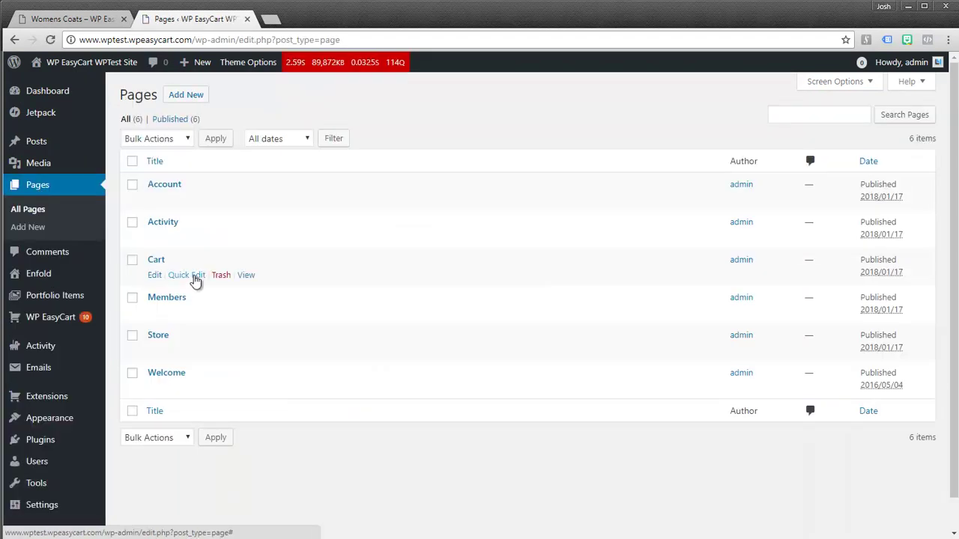
{"action": "left_click", "coordinate": [194, 101]}
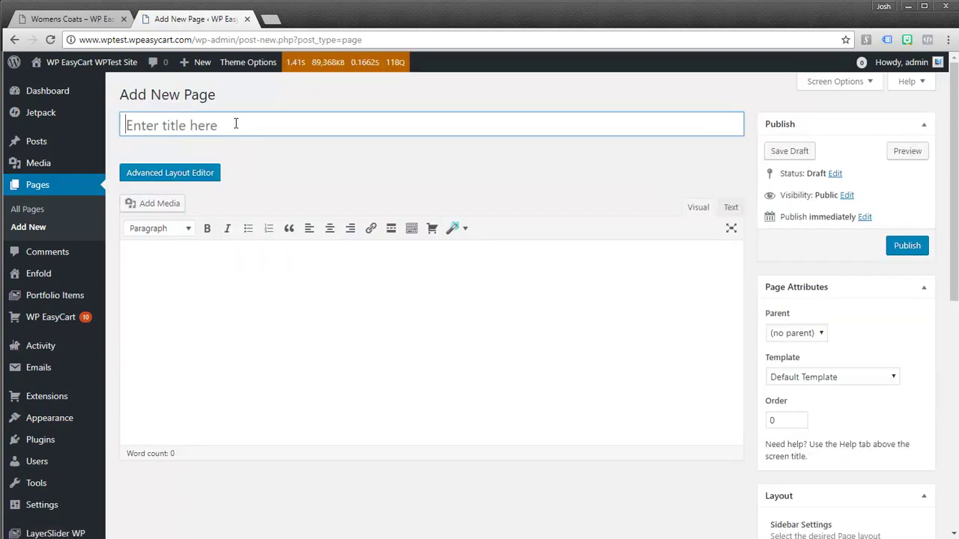
{"action": "left_click", "coordinate": [235, 123]}
{"action": "type", "text": "Custom Womens Coats Page"}
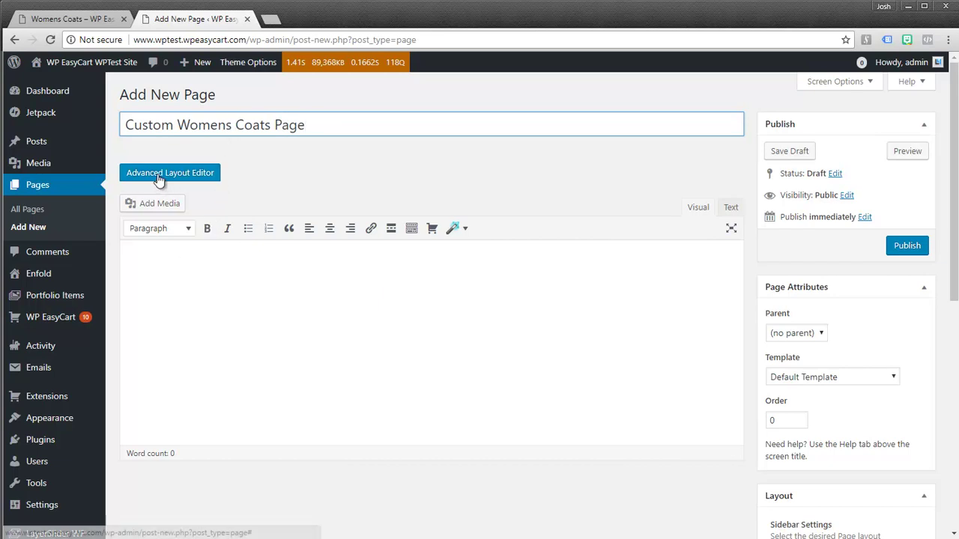
{"action": "left_click", "coordinate": [365, 271]}
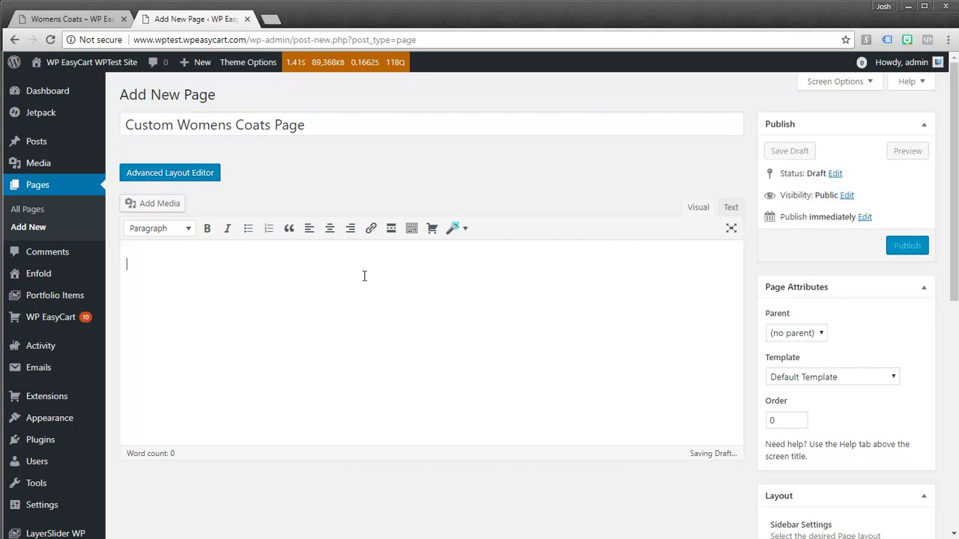
Bring up the Insert EasyCart Shortcodes chooser and browse its shortcode options.
{"action": "left_click", "coordinate": [433, 231]}
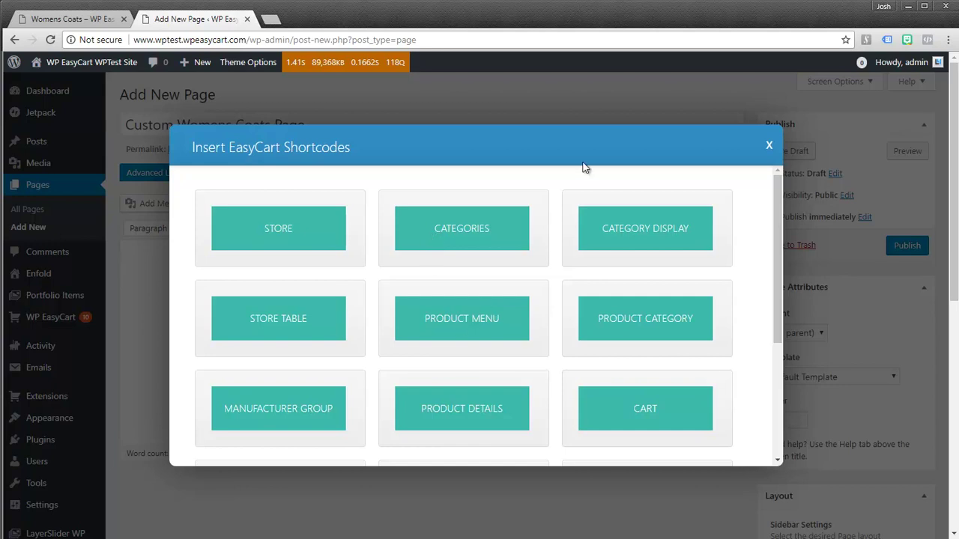
{"action": "left_click", "coordinate": [768, 146]}
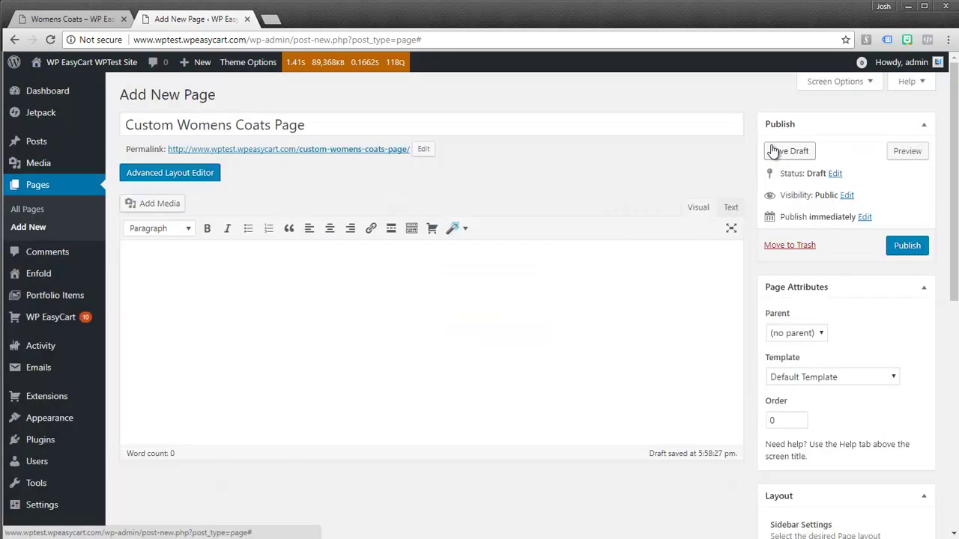
{"action": "left_click", "coordinate": [433, 230]}
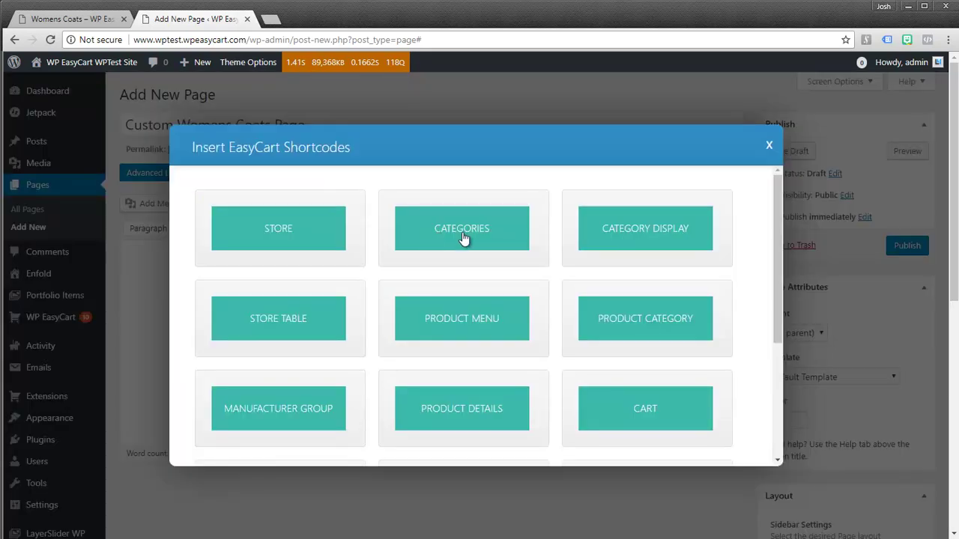
{"action": "left_click_drag", "start_coordinate": [780, 223], "coordinate": [769, 345]}
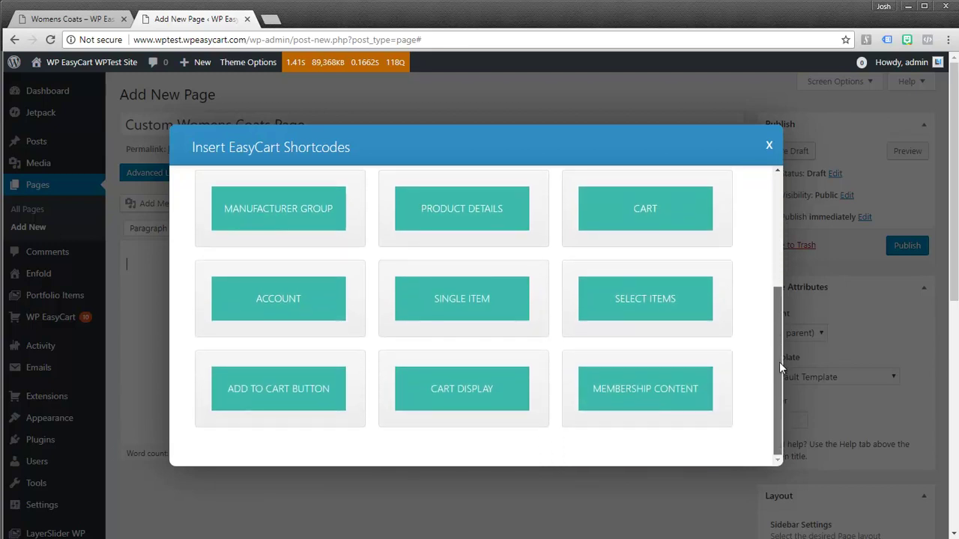
{"action": "scroll", "coordinate": [778, 361], "scroll_direction": "up", "scroll_amount": 3}
{"action": "left_click_drag", "start_coordinate": [781, 237], "coordinate": [784, 212]}
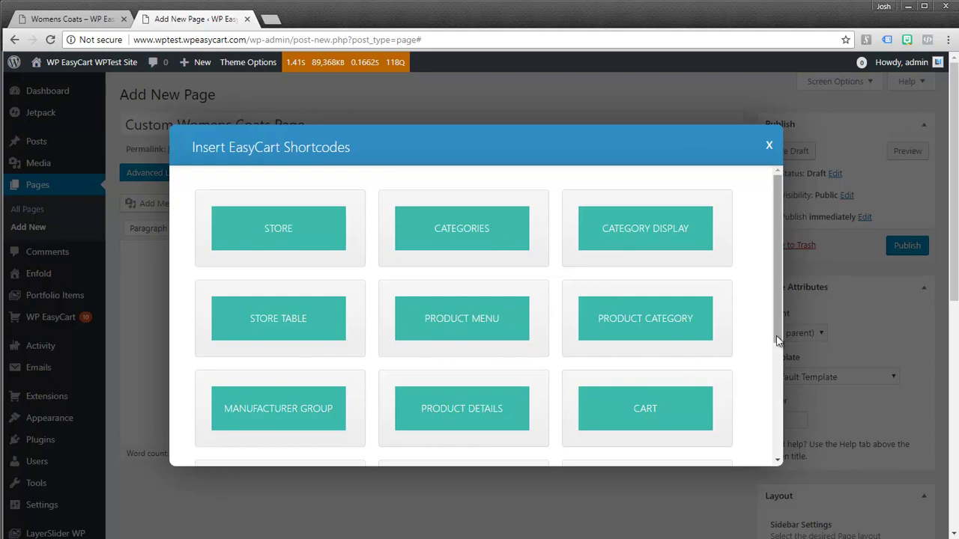
{"action": "left_click_drag", "start_coordinate": [779, 329], "coordinate": [784, 430]}
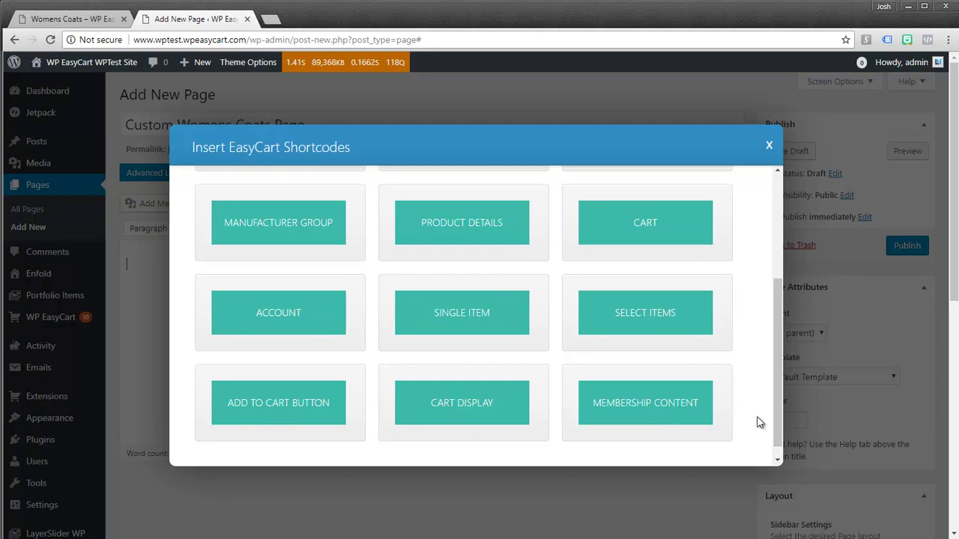
{"action": "left_click_drag", "start_coordinate": [779, 423], "coordinate": [787, 301]}
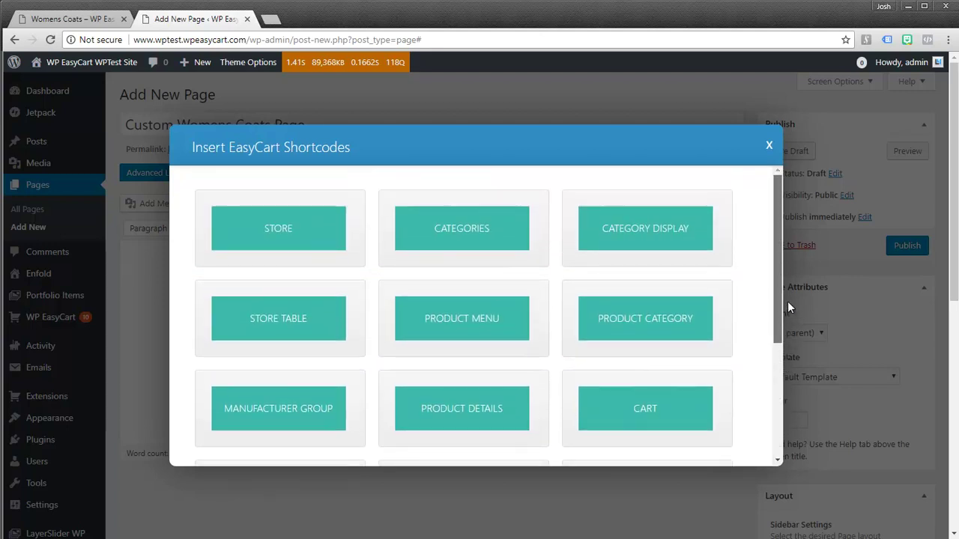
Insert a PRODUCT CATEGORY shortcode for Womens Coats, giving [ec_store groupid="8"].
{"action": "left_click", "coordinate": [648, 322]}
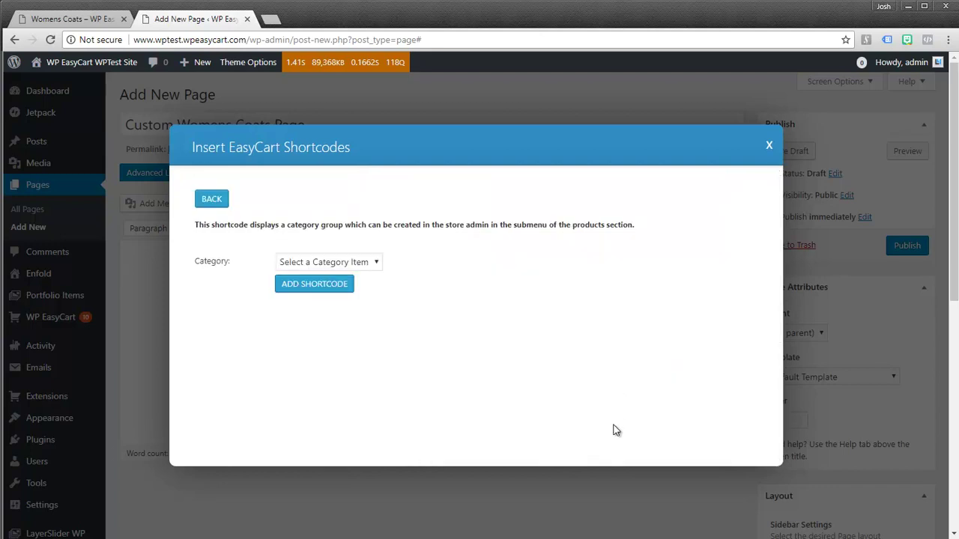
{"action": "left_click", "coordinate": [376, 266]}
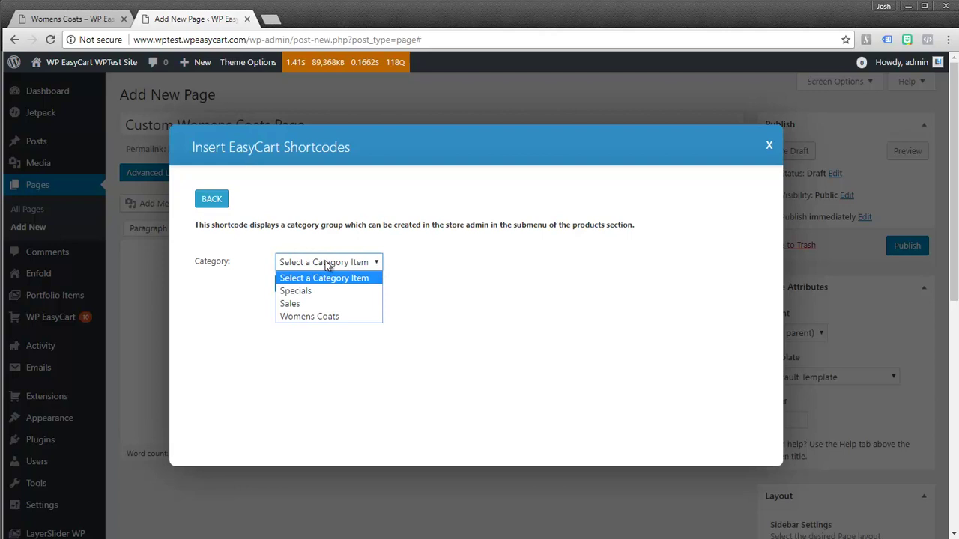
{"action": "left_click", "coordinate": [298, 318]}
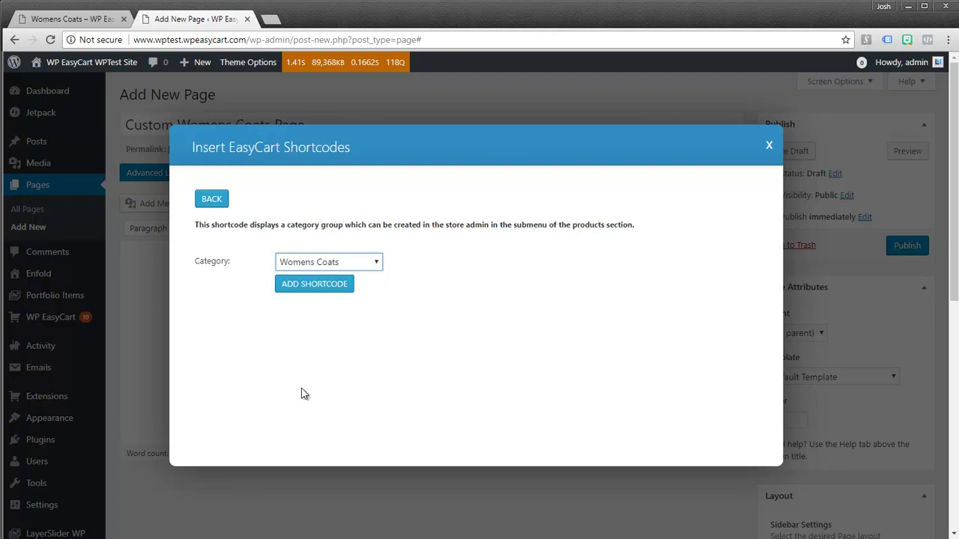
{"action": "left_click", "coordinate": [296, 291]}
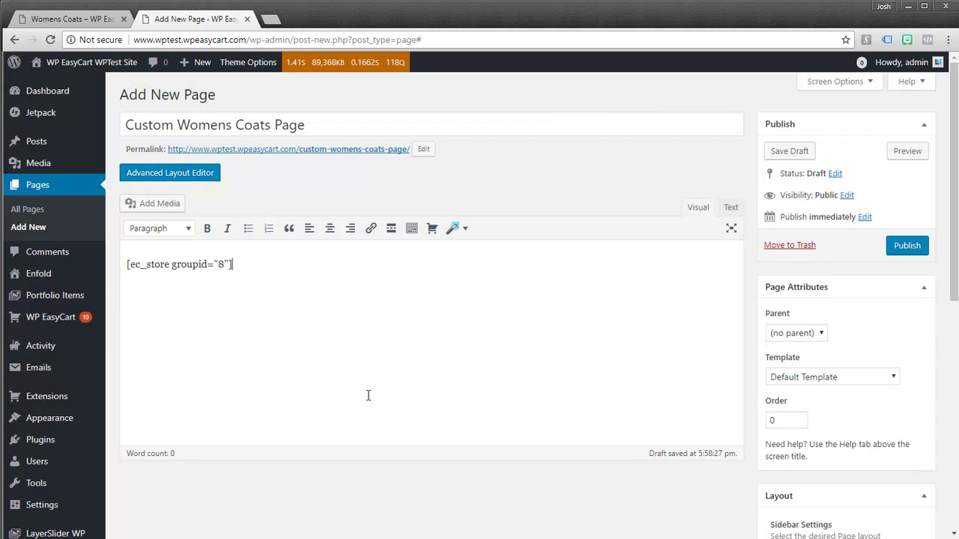
Publish the Custom Womens Coats Page with its inserted shortcode and open the live page.
{"action": "left_click_drag", "start_coordinate": [220, 264], "coordinate": [124, 275]}
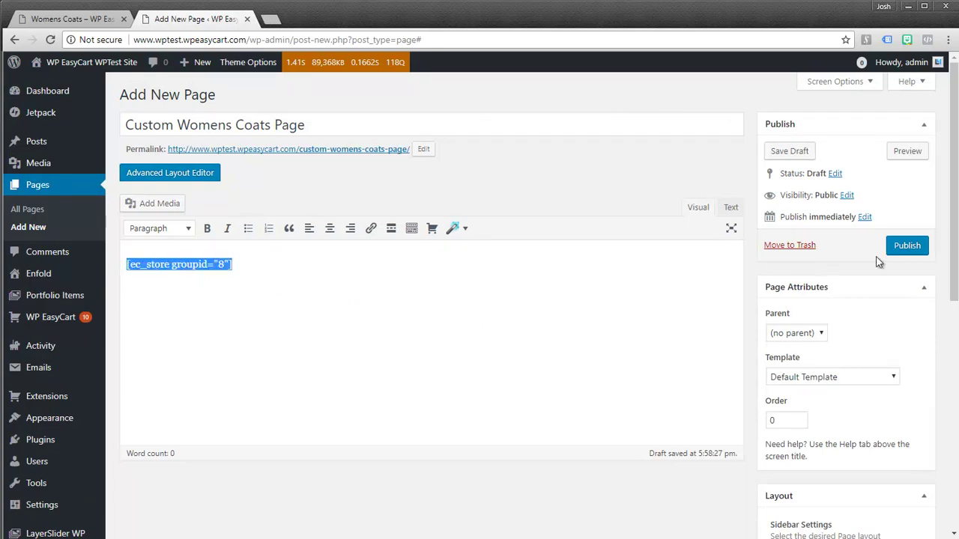
{"action": "left_click", "coordinate": [909, 247]}
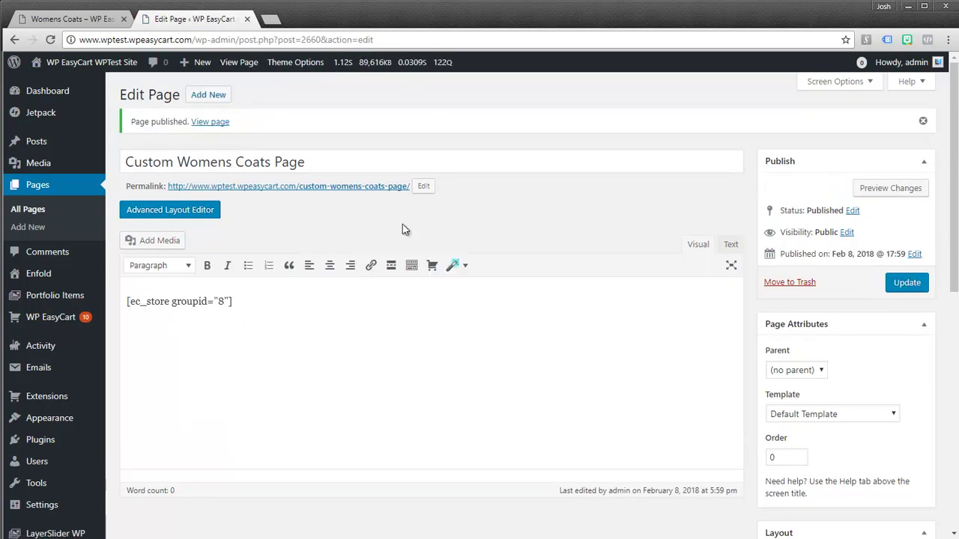
{"action": "left_click", "coordinate": [210, 121], "text": "ctrl"}
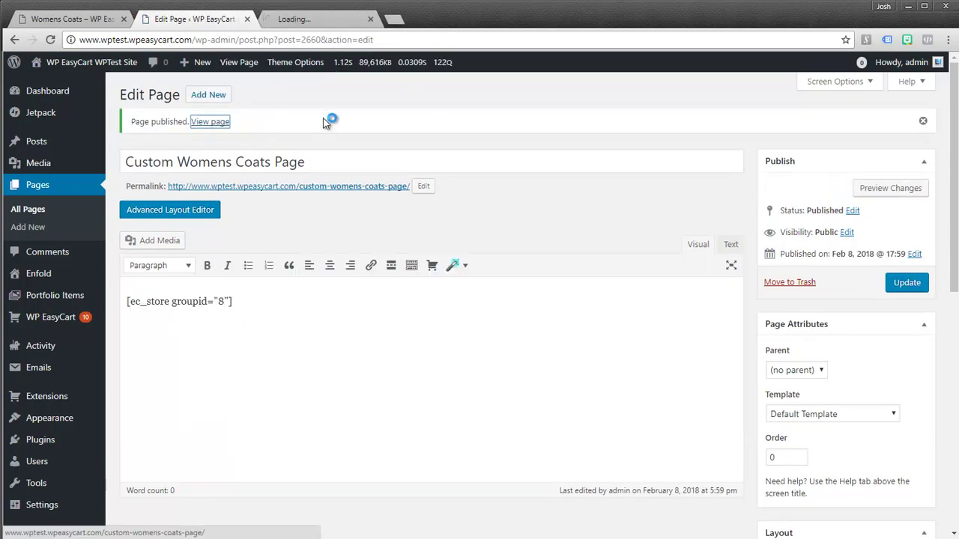
Compare the live custom page with the Womens Coats store tab, confirming both list the same three coats.
{"action": "left_click", "coordinate": [302, 20]}
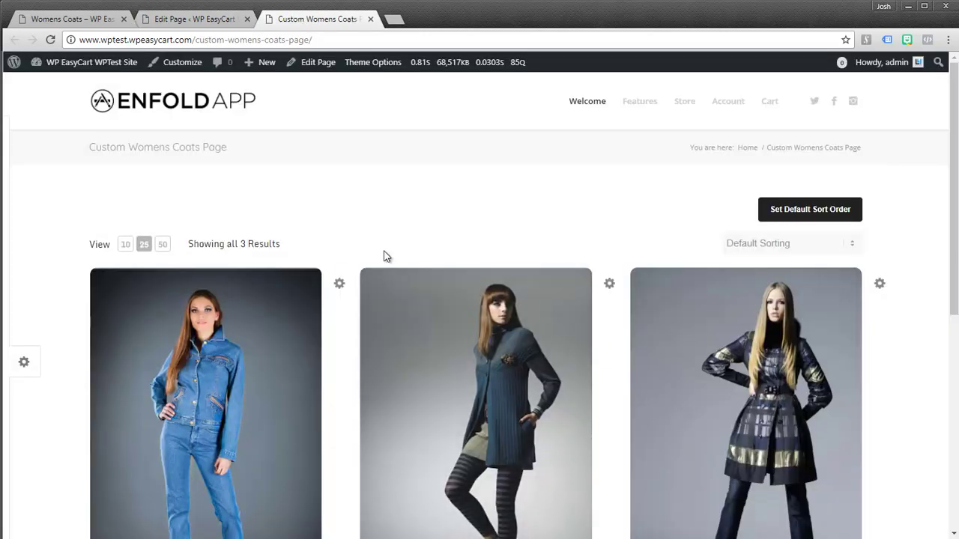
{"action": "left_click", "coordinate": [75, 20]}
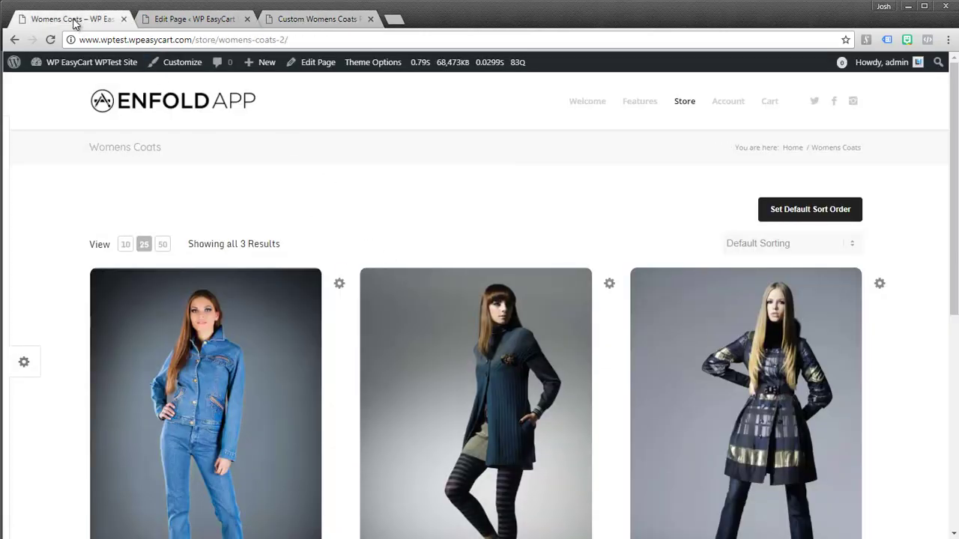
{"action": "left_click", "coordinate": [325, 19]}
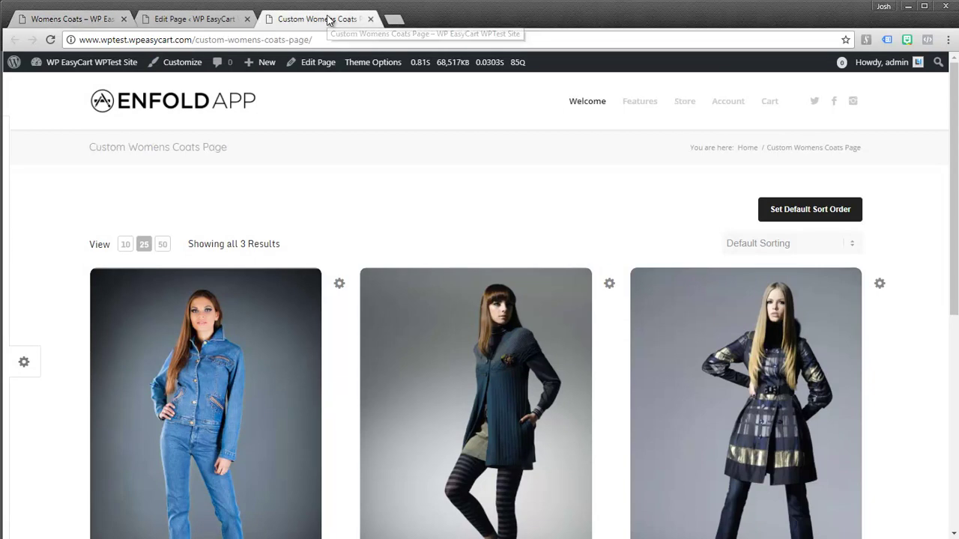
{"action": "left_click", "coordinate": [194, 20]}
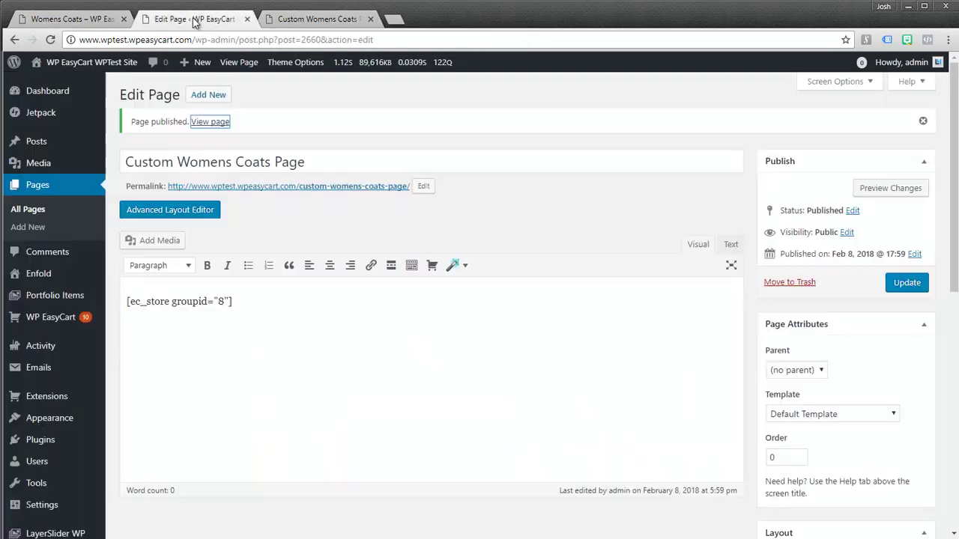
Add a new 'Custom text' paragraph above the shortcode in the page editor.
{"action": "left_click", "coordinate": [125, 298]}
{"action": "key", "text": "Return"}
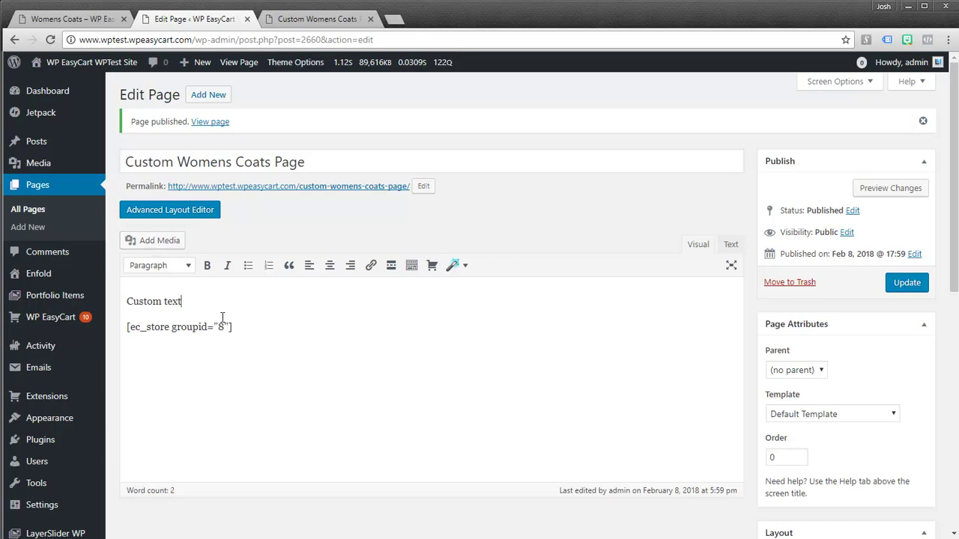
{"action": "left_click_drag", "start_coordinate": [239, 326], "coordinate": [123, 326]}
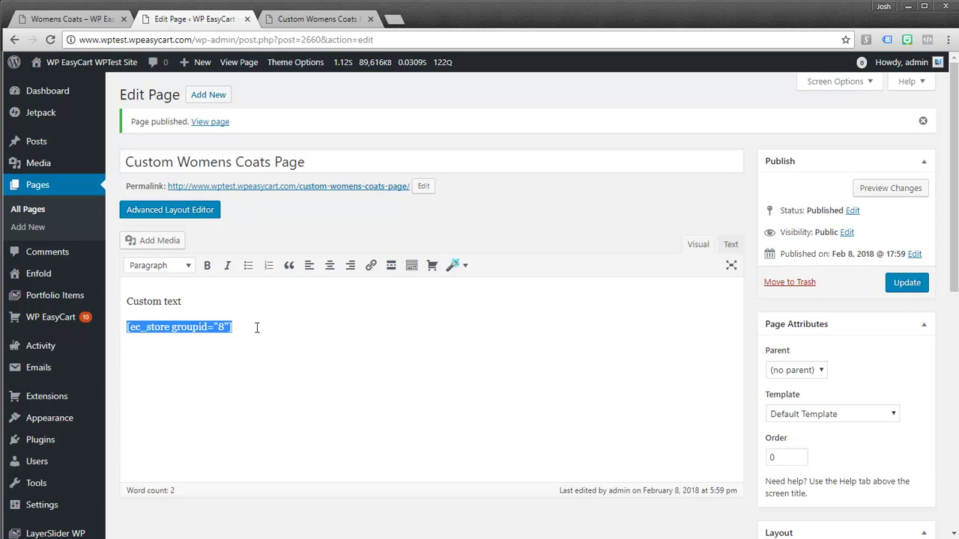
{"action": "left_click_drag", "start_coordinate": [255, 327], "coordinate": [126, 328]}
{"action": "left_click", "coordinate": [316, 19]}
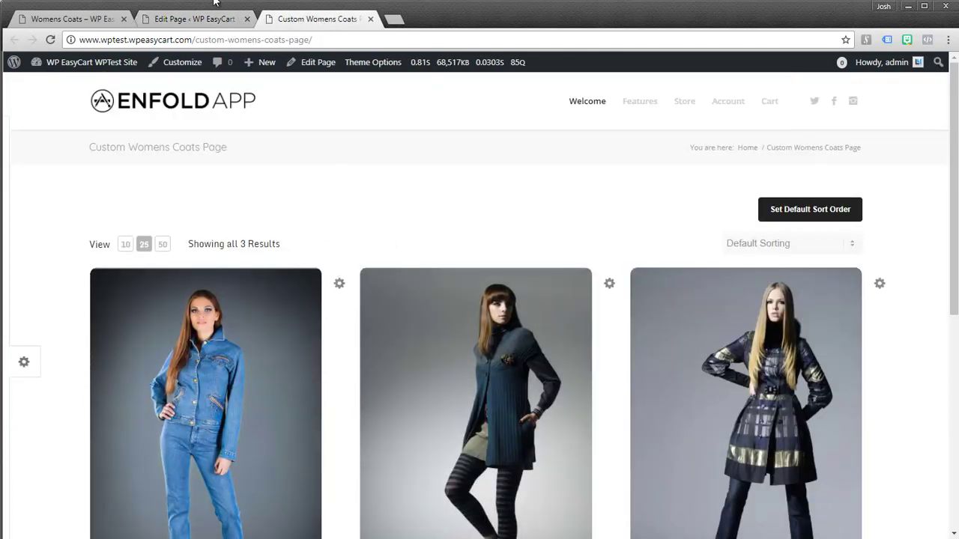
{"action": "left_click", "coordinate": [196, 21]}
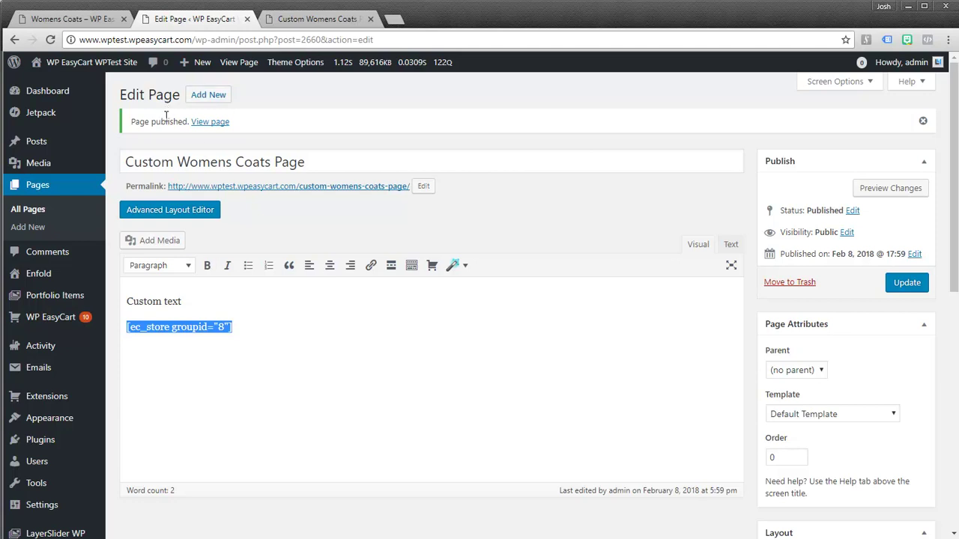
{"action": "left_click", "coordinate": [201, 393]}
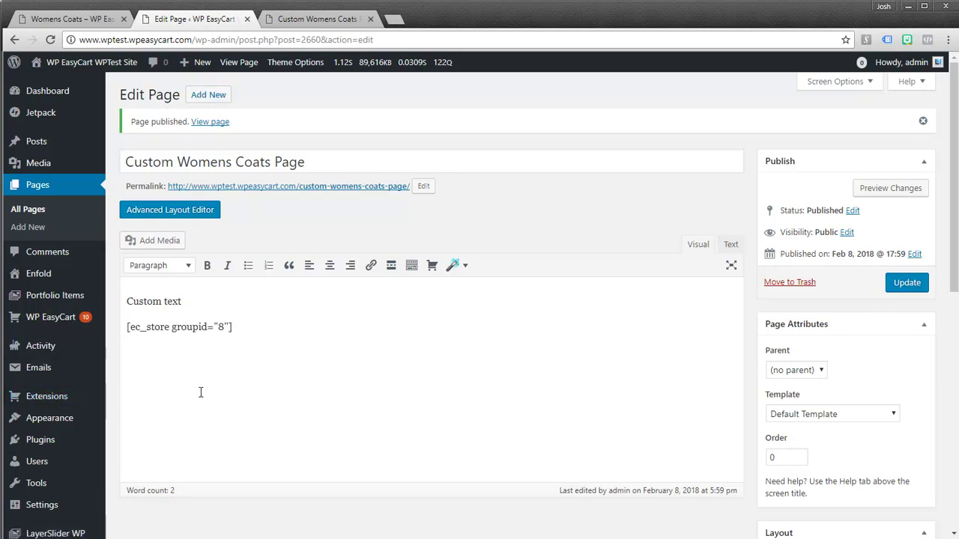
Update the page and verify 'Custom text' now shows above the three coats.
{"action": "left_click", "coordinate": [902, 285]}
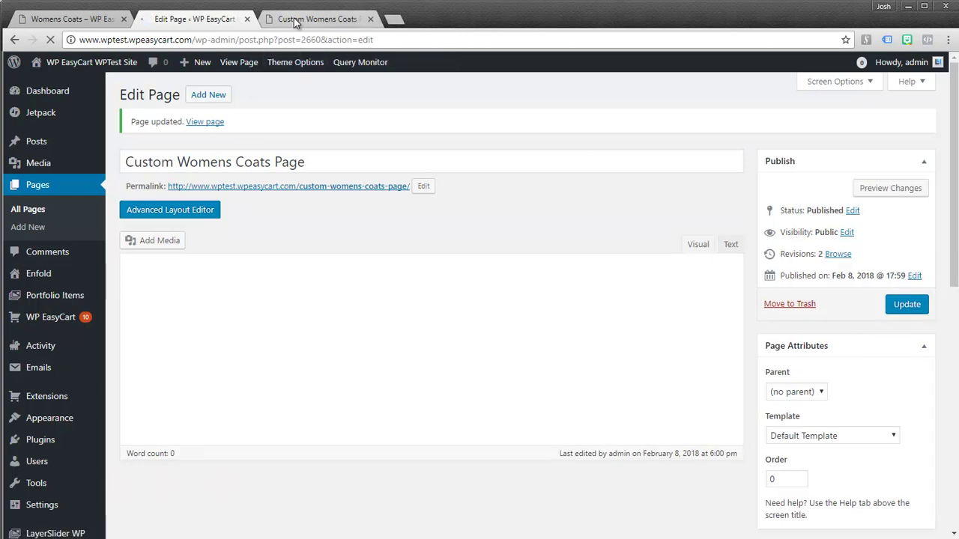
{"action": "left_click", "coordinate": [295, 21]}
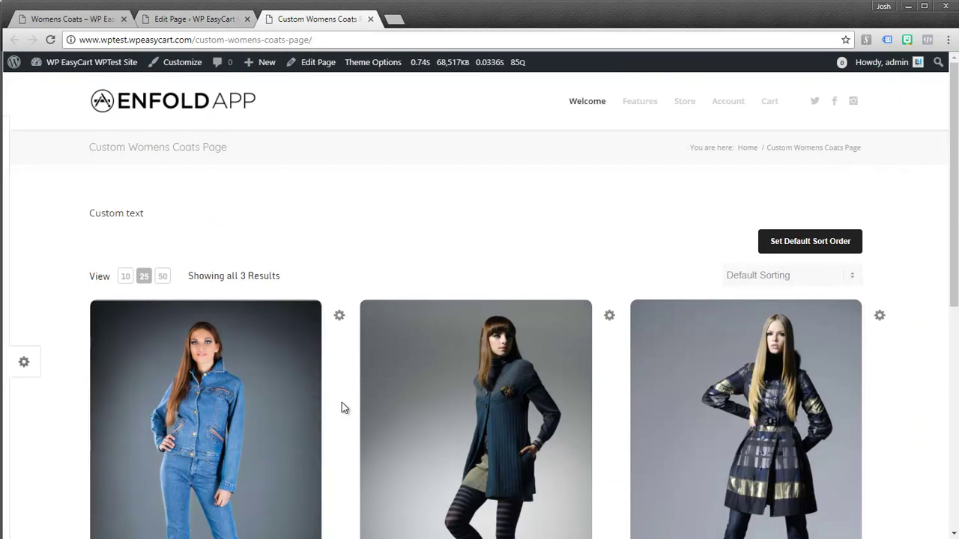
{"action": "left_click", "coordinate": [198, 22]}
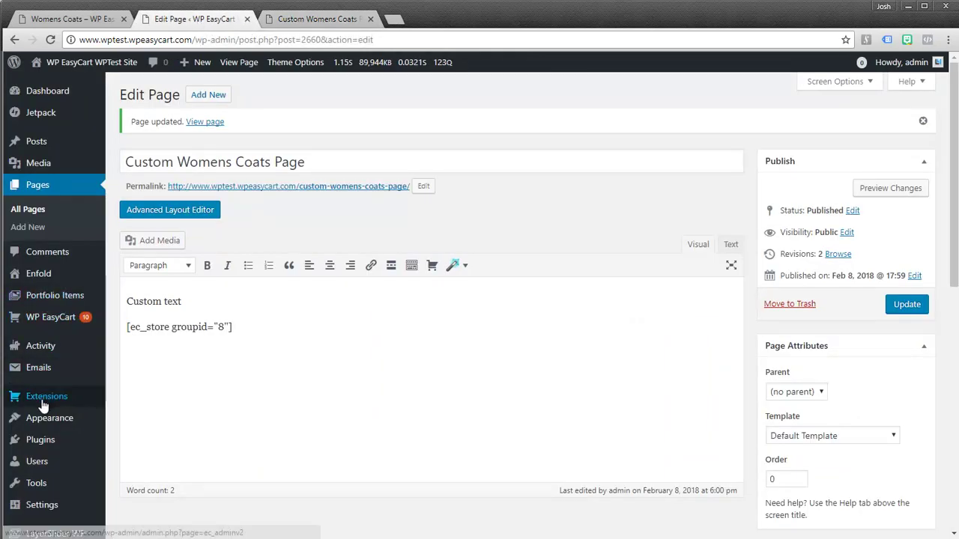
Add Custom Womens Coats Page to the Main Menu, nested under Store, and save the menu.
{"action": "mouse_move", "coordinate": [41, 424]}
{"action": "left_click", "coordinate": [123, 447]}
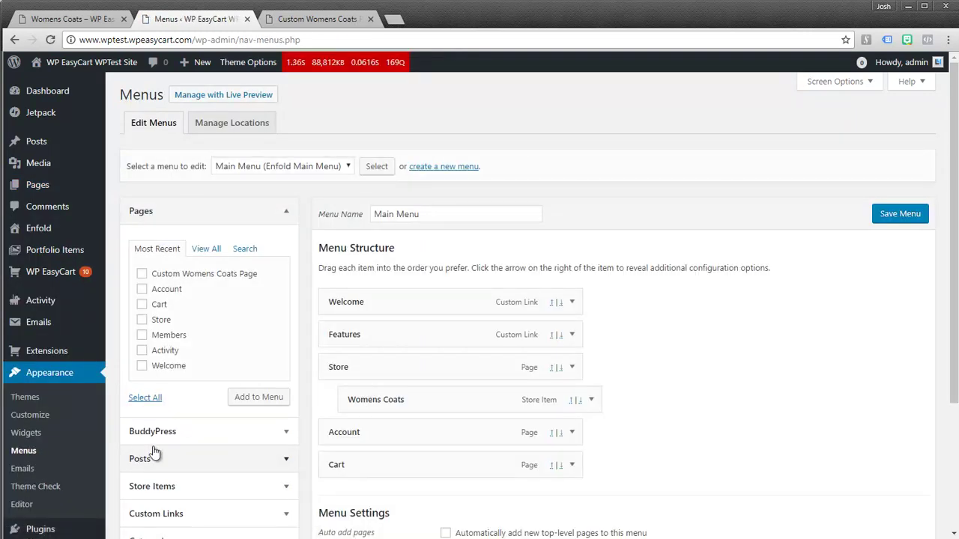
{"action": "left_click", "coordinate": [142, 274]}
{"action": "left_click", "coordinate": [258, 397]}
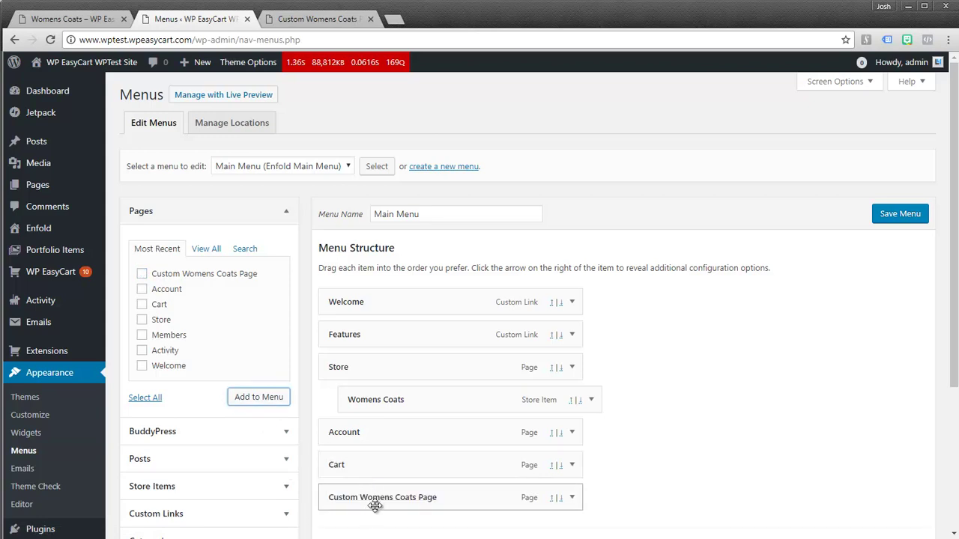
{"action": "left_click_drag", "start_coordinate": [377, 499], "coordinate": [379, 397]}
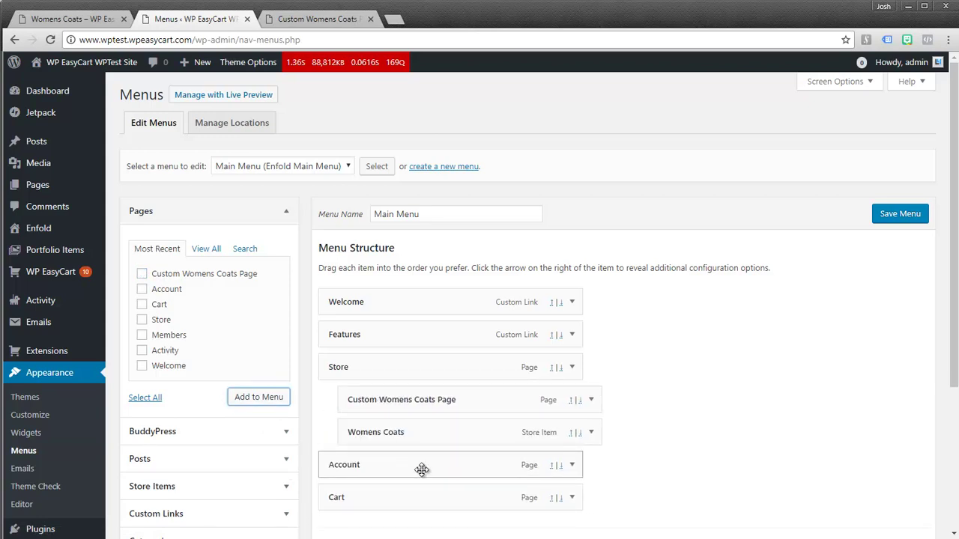
{"action": "left_click", "coordinate": [898, 214]}
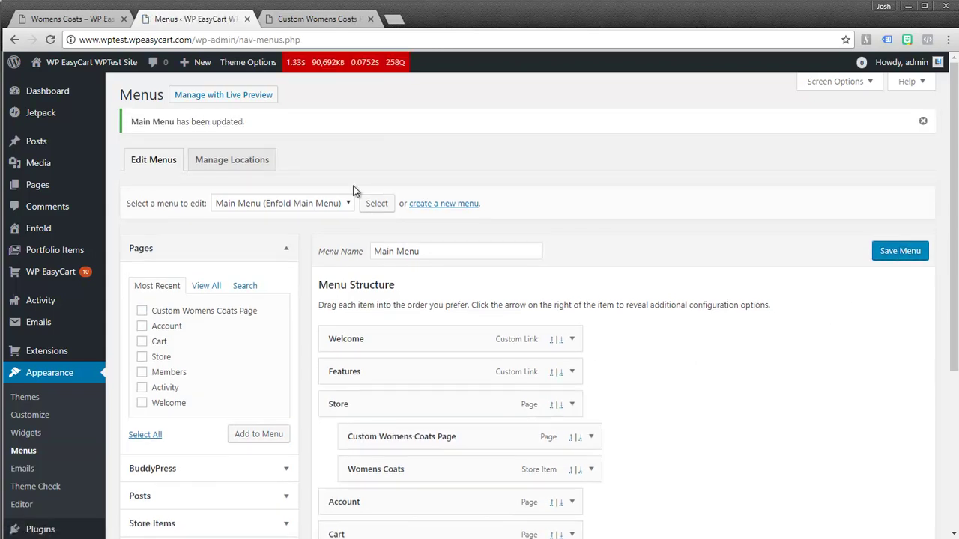
Reload the live Custom Womens Coats Page, then switch to the Womens Coats store page.
{"action": "left_click", "coordinate": [274, 20]}
{"action": "left_click", "coordinate": [49, 40]}
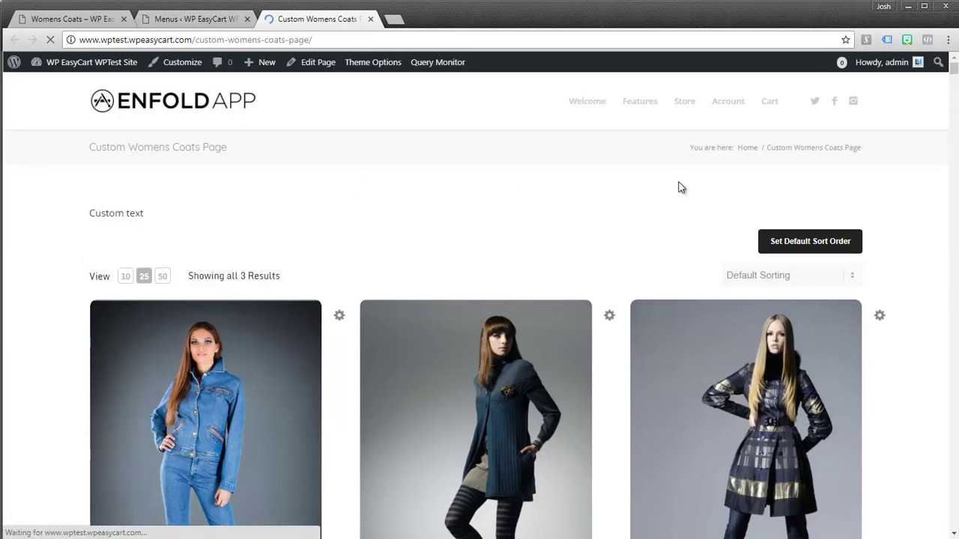
{"action": "mouse_move", "coordinate": [688, 111]}
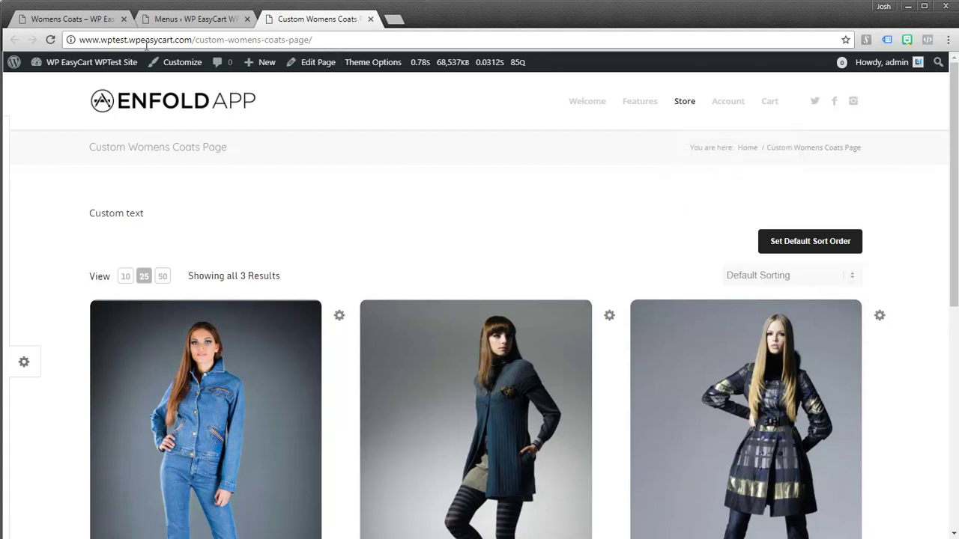
{"action": "left_click", "coordinate": [104, 19]}
Open the Denim Coat product for editing from the WP EasyCart product list.
{"action": "left_click", "coordinate": [192, 21]}
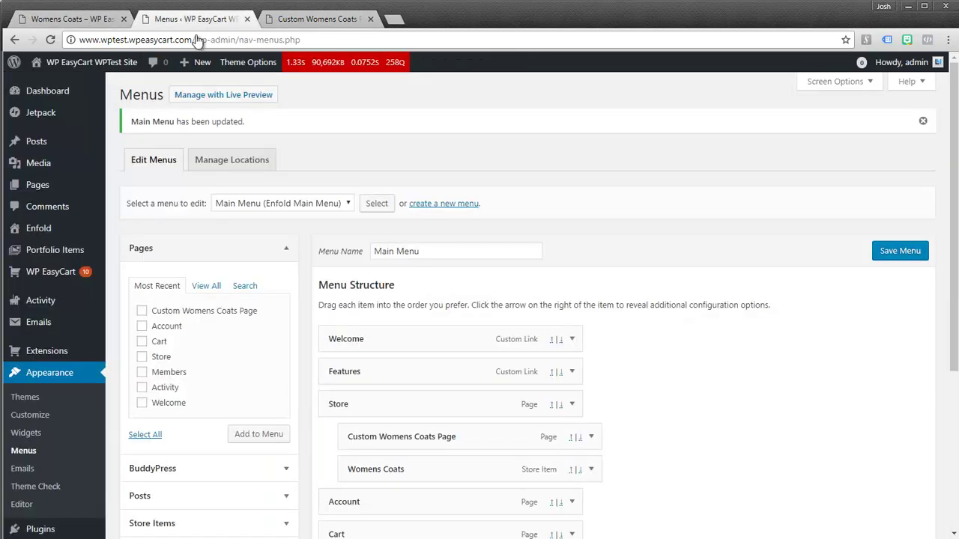
{"action": "mouse_move", "coordinate": [46, 272]}
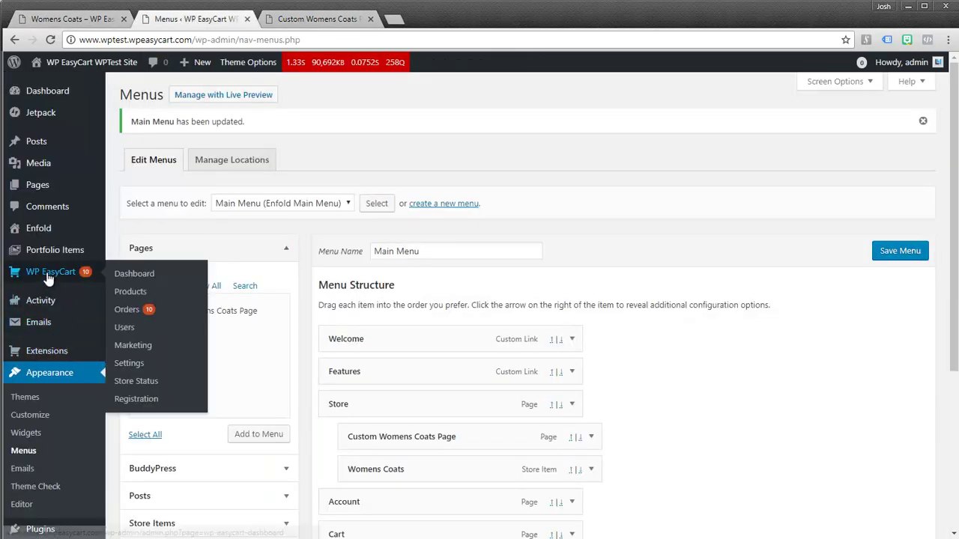
{"action": "left_click", "coordinate": [129, 296]}
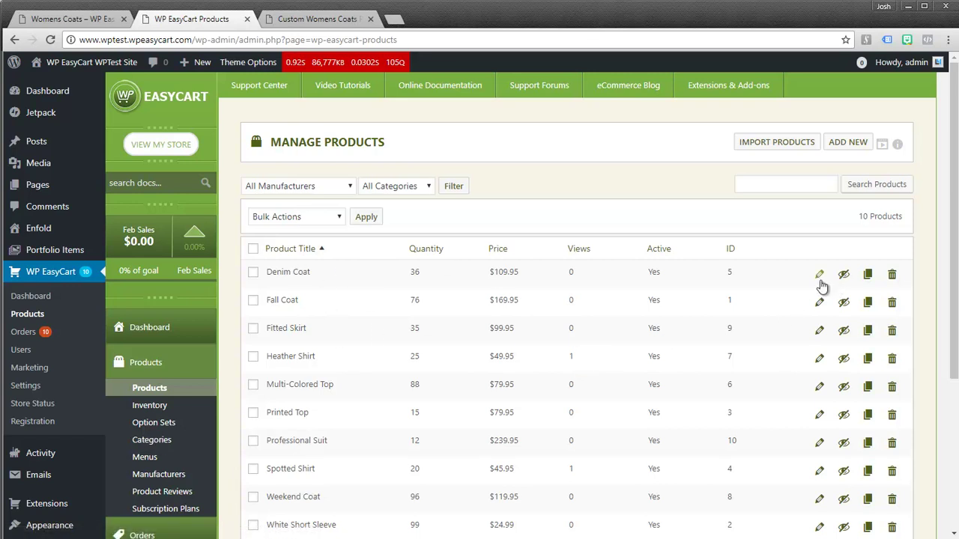
{"action": "left_click", "coordinate": [818, 277]}
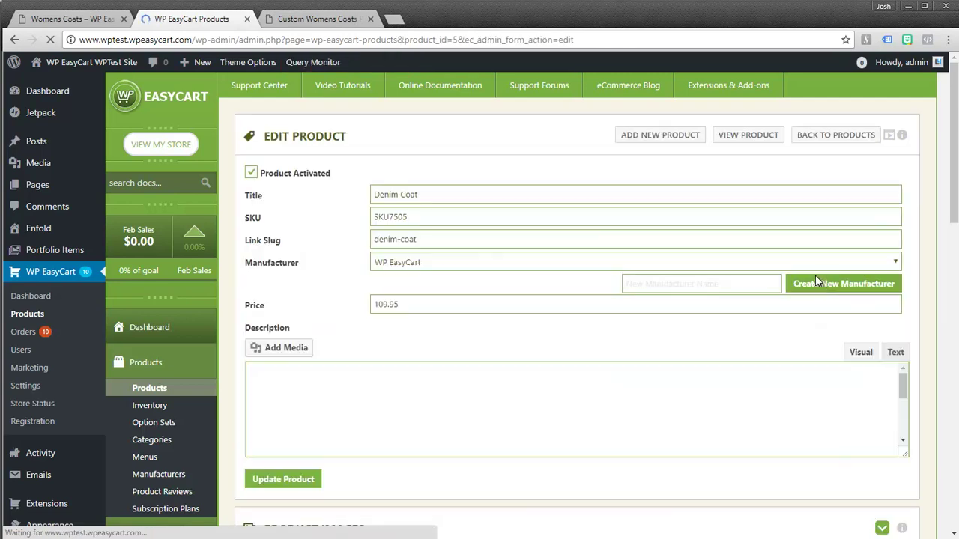
Add the Specials category to Denim Coat's Category Locations alongside Womens Coats.
{"action": "scroll", "coordinate": [731, 328], "scroll_direction": "down", "scroll_amount": 2}
{"action": "scroll", "coordinate": [731, 328], "scroll_direction": "down", "scroll_amount": 10}
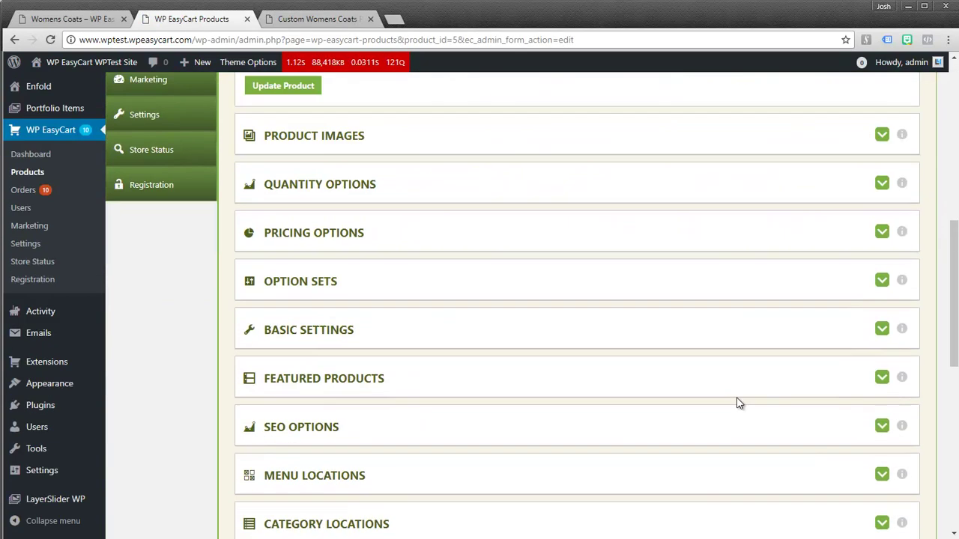
{"action": "scroll", "coordinate": [663, 336], "scroll_direction": "down", "scroll_amount": 3}
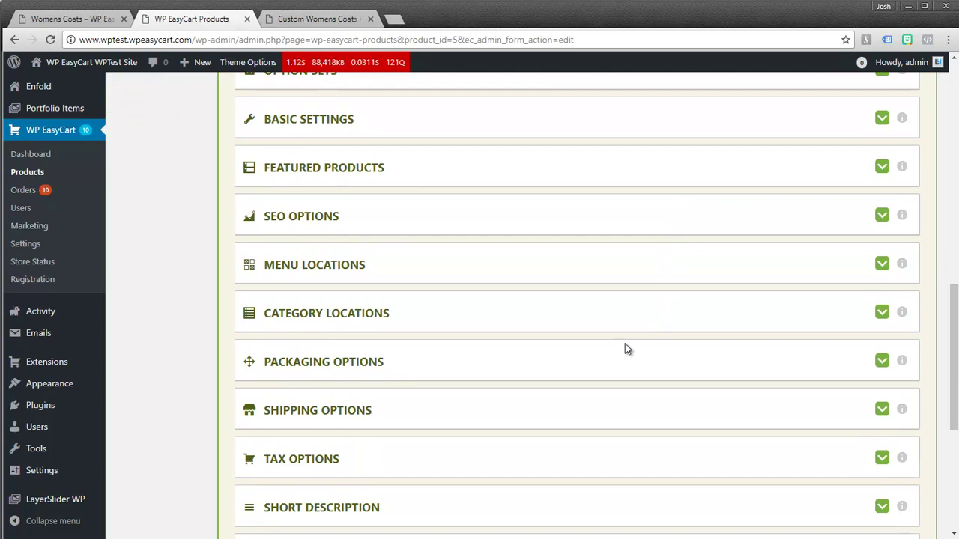
{"action": "left_click", "coordinate": [880, 312]}
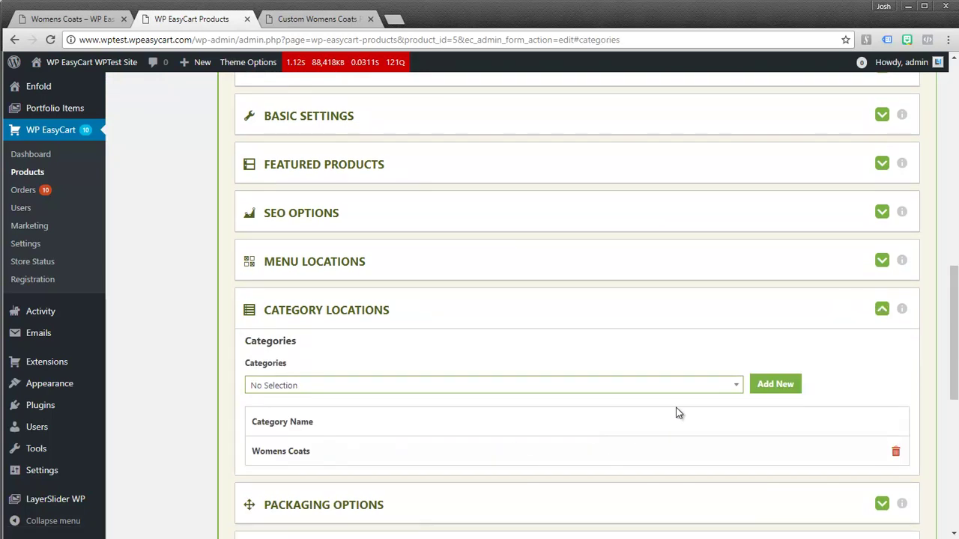
{"action": "left_click", "coordinate": [737, 388]}
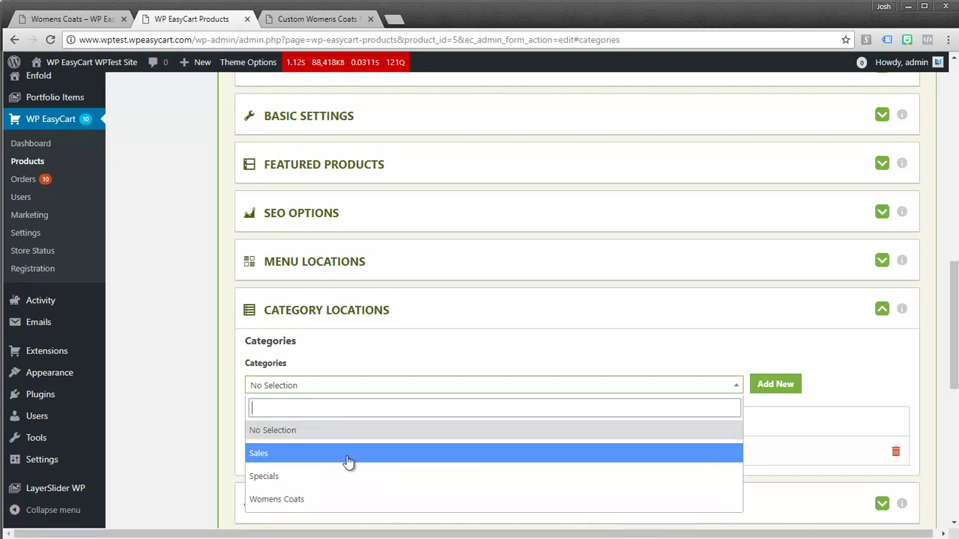
{"action": "left_click", "coordinate": [342, 477]}
{"action": "left_click", "coordinate": [762, 395]}
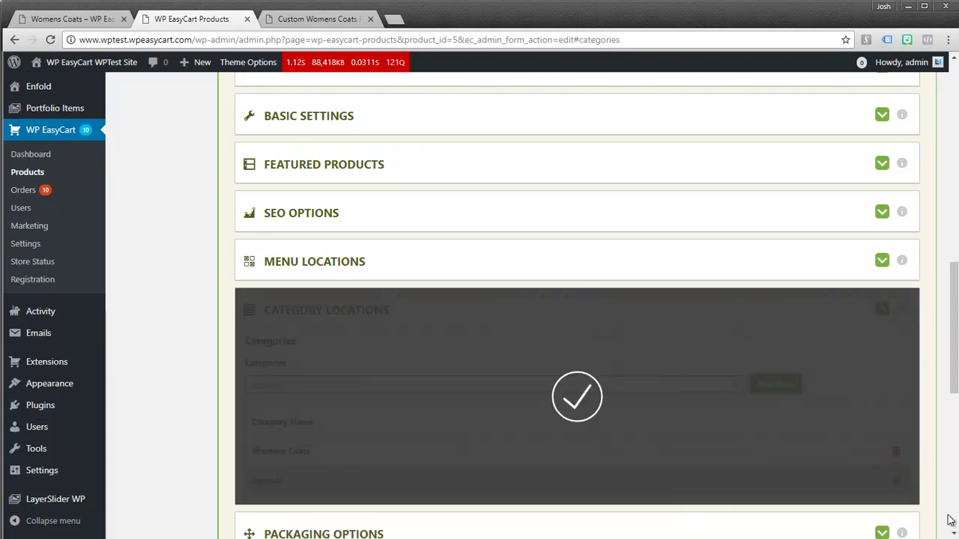
{"action": "mouse_move", "coordinate": [955, 382]}
{"action": "left_mouse_down"}
{"action": "mouse_move", "coordinate": [956, 415]}
{"action": "mouse_move", "coordinate": [956, 395]}
{"action": "left_mouse_up"}
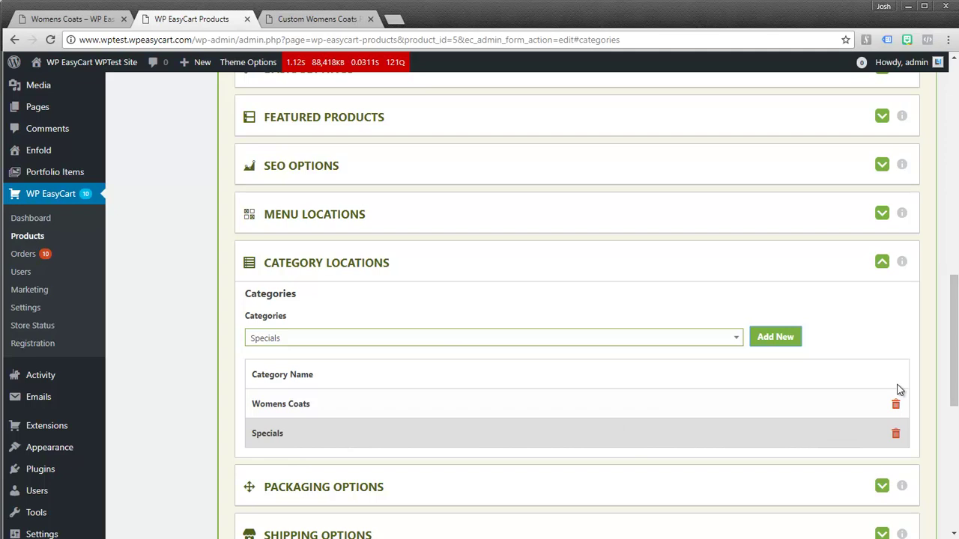
{"action": "left_click_drag", "start_coordinate": [955, 365], "coordinate": [955, 223]}
Start a new promotion from Marketing > Promotions.
{"action": "left_click", "coordinate": [135, 367]}
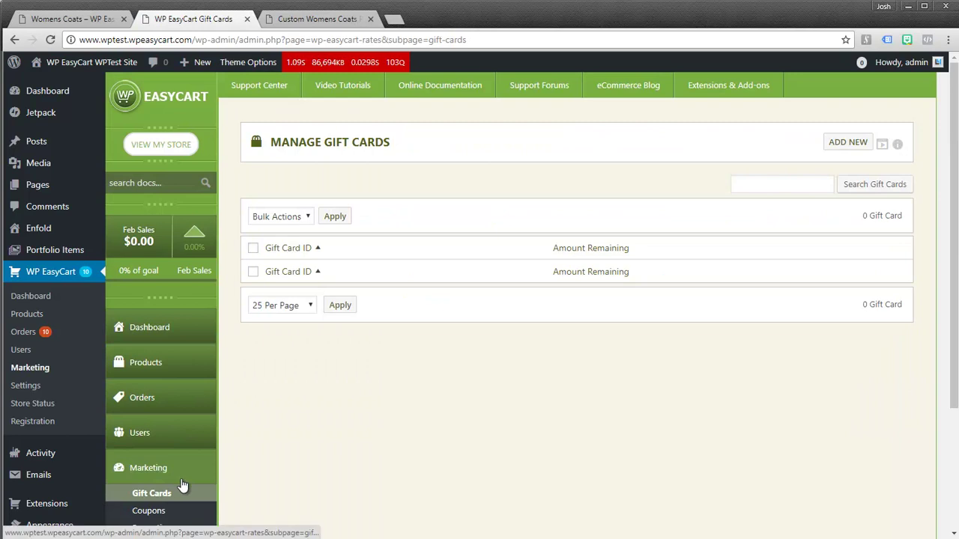
{"action": "scroll", "coordinate": [180, 517], "scroll_direction": "down", "scroll_amount": 2}
{"action": "left_click", "coordinate": [154, 444]}
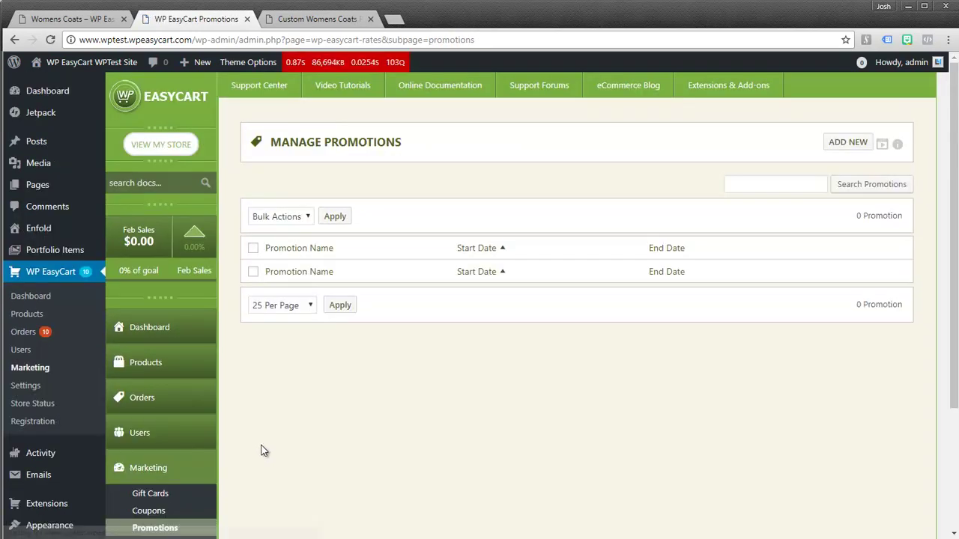
{"action": "left_click", "coordinate": [843, 144]}
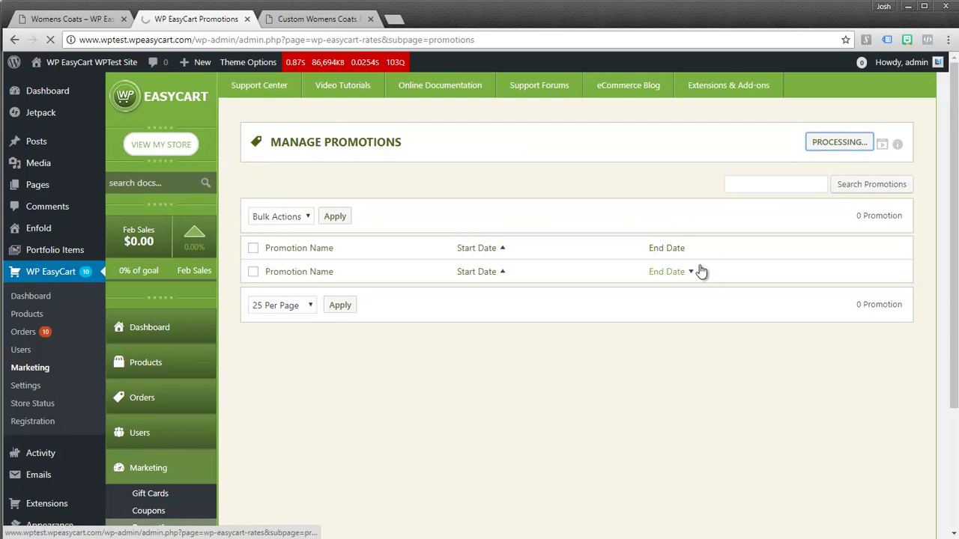
{"action": "scroll", "coordinate": [471, 366], "scroll_direction": "down", "scroll_amount": 3}
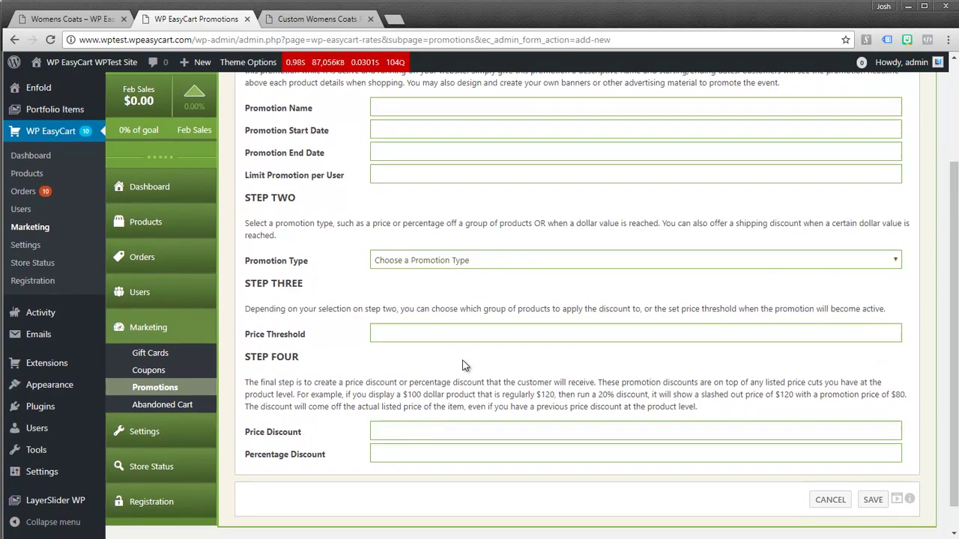
Set the promotion type to Price/Percentage off a product or group of products, targeting Specials.
{"action": "left_click", "coordinate": [415, 236]}
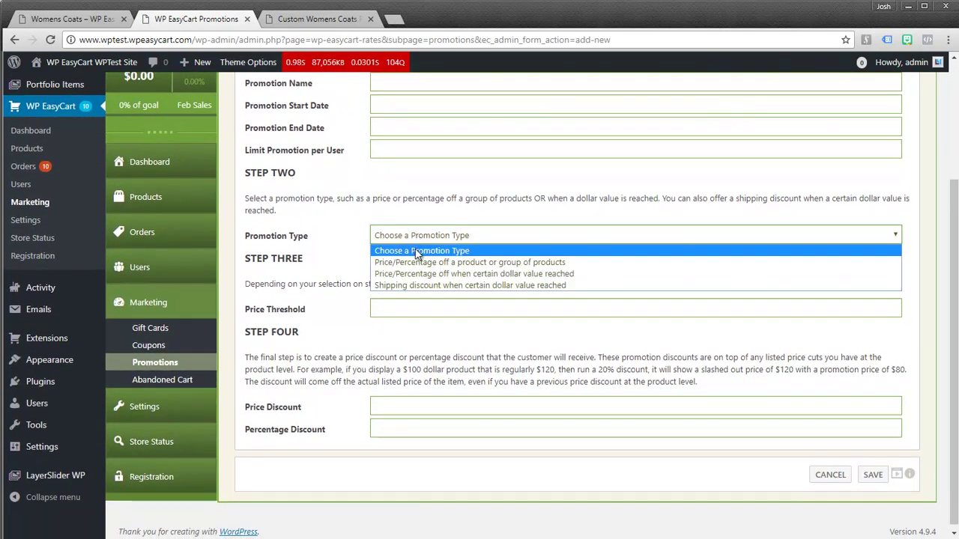
{"action": "left_click", "coordinate": [414, 261]}
{"action": "left_click", "coordinate": [400, 355]}
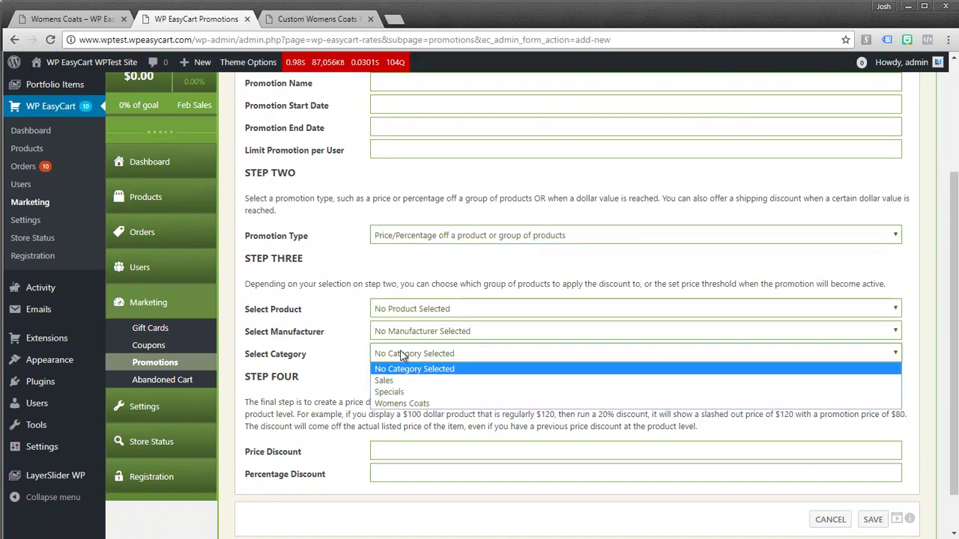
{"action": "left_click", "coordinate": [394, 394]}
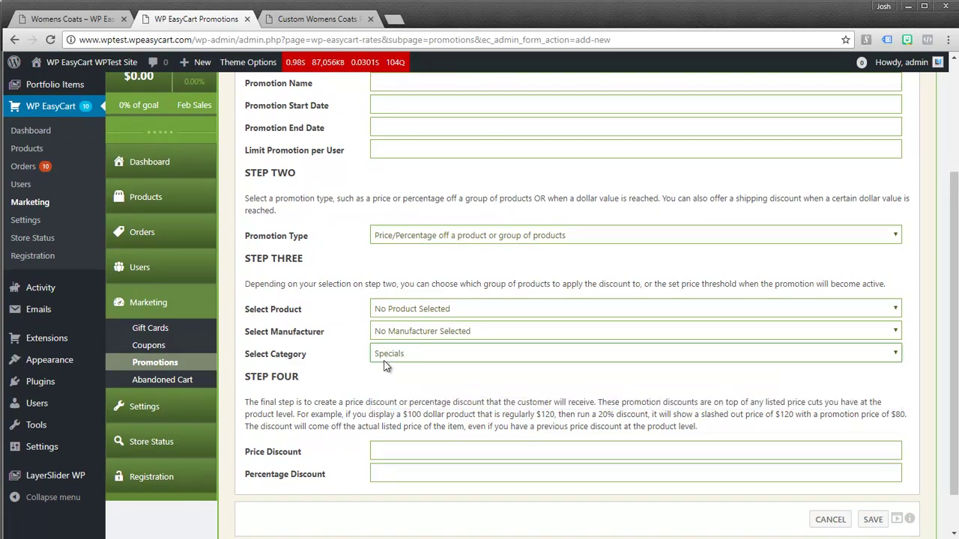
{"action": "left_click_drag", "start_coordinate": [954, 396], "coordinate": [954, 285]}
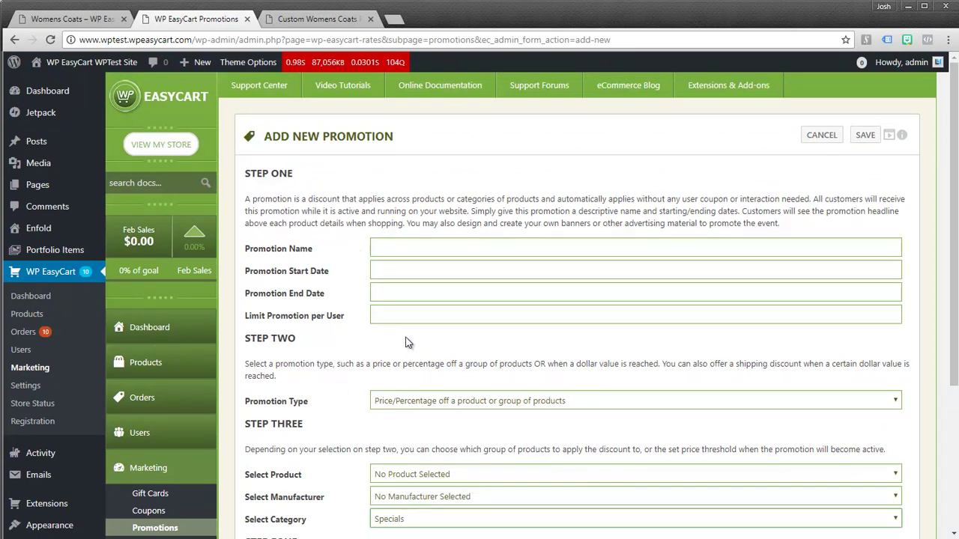
Check the Custom Womens Coats Page tab, then view the Womens Coats store page with its three coats.
{"action": "left_click", "coordinate": [302, 19]}
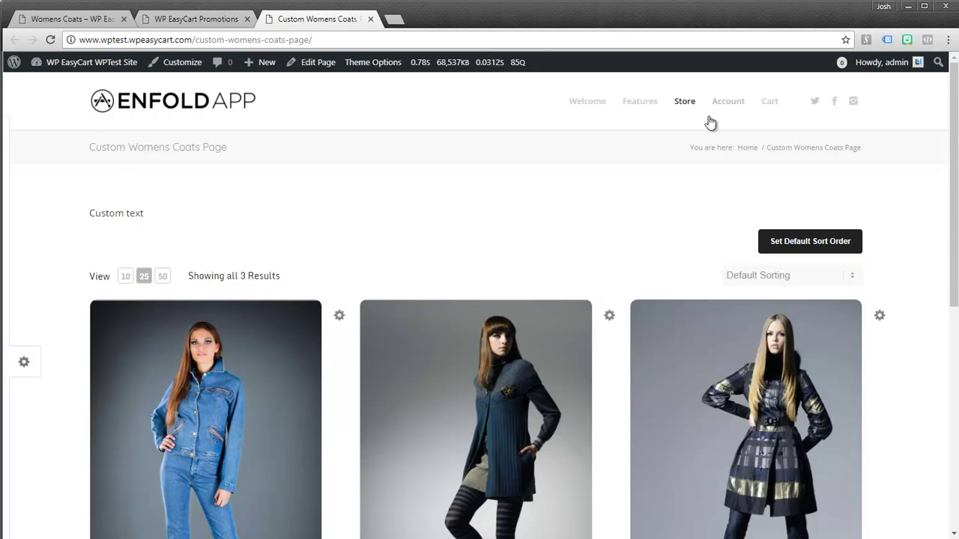
{"action": "mouse_move", "coordinate": [684, 102]}
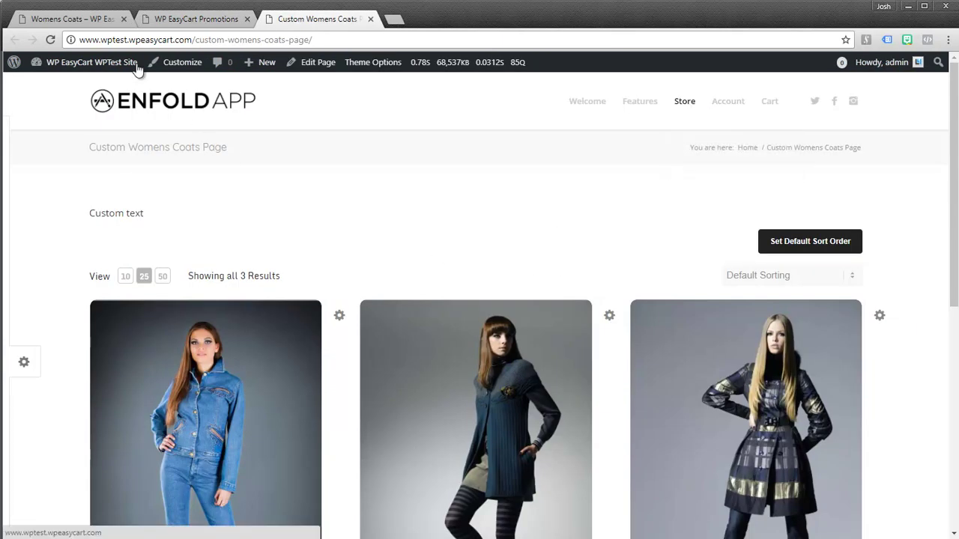
{"action": "left_click", "coordinate": [91, 20]}
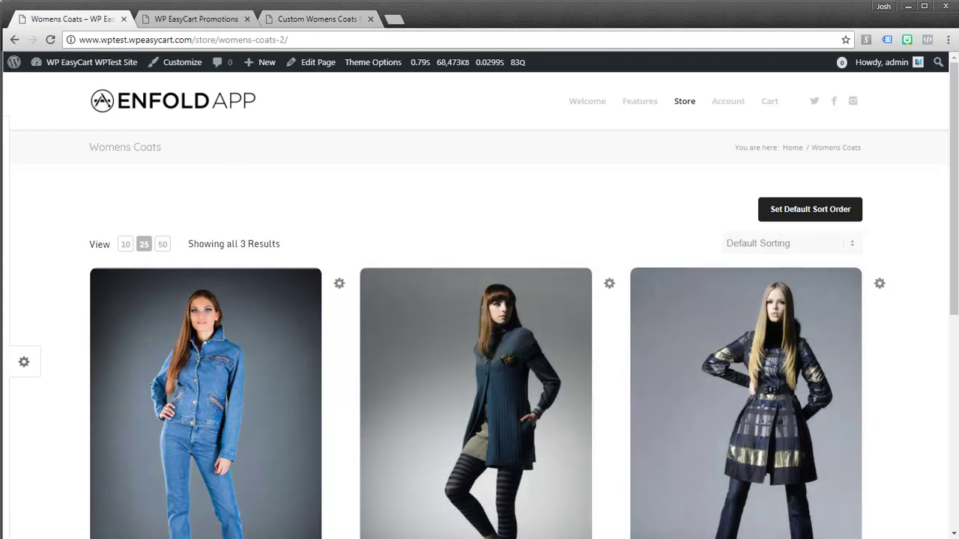